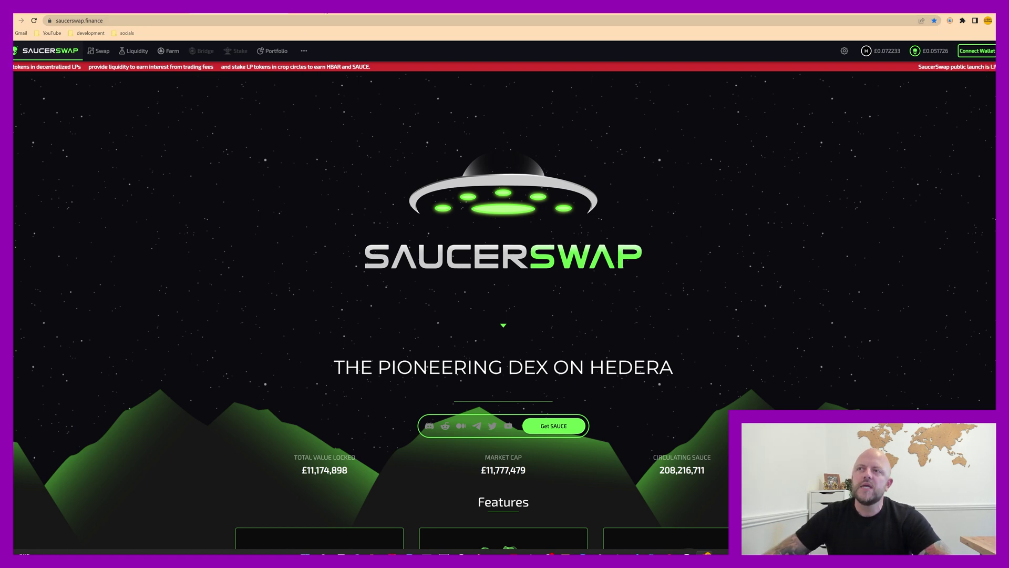
- Bring up Hedera's article explaining DeFi and scroll through it
left_click(326, 10)
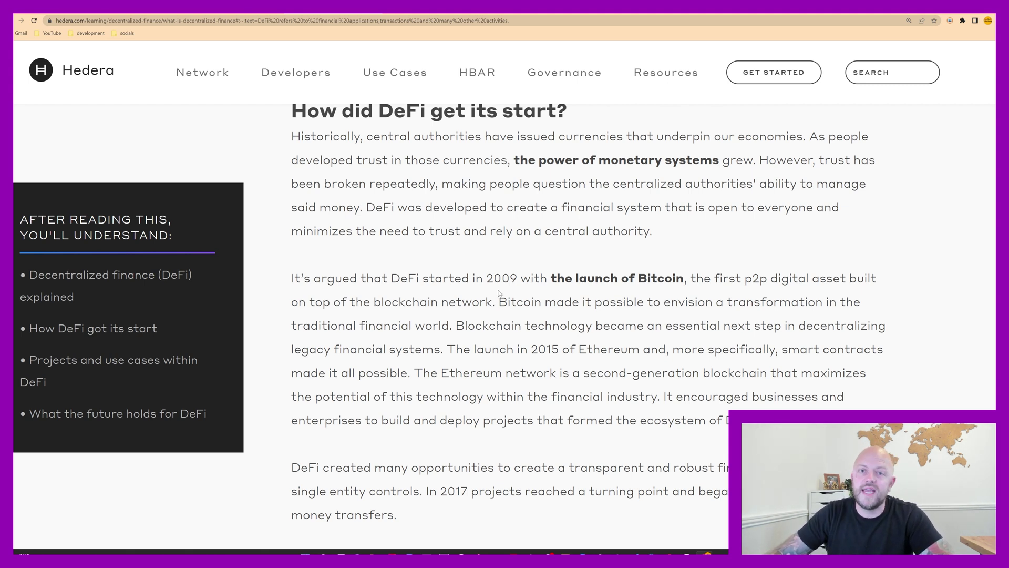
scroll(494, 288, "up", 10)
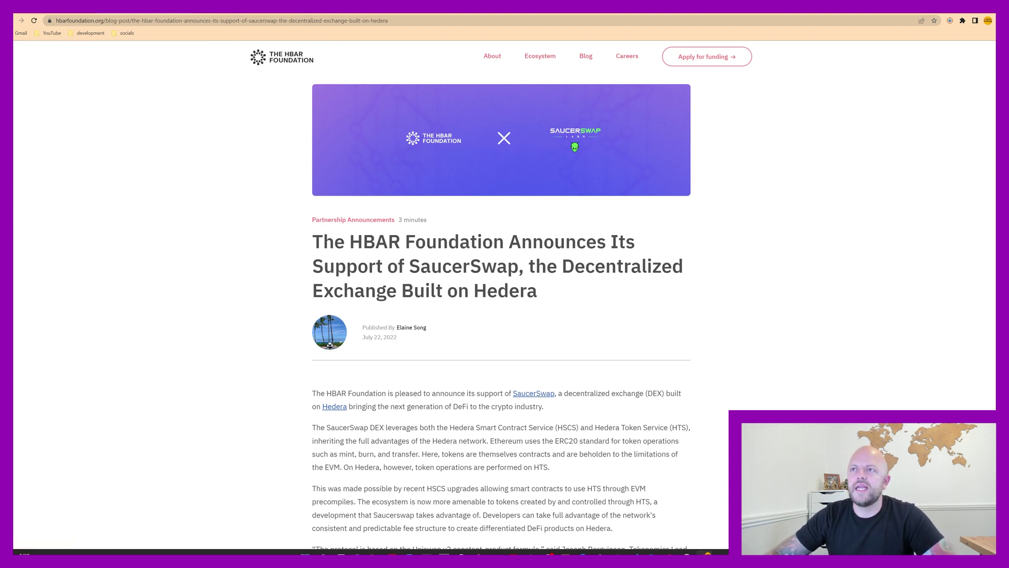
- Scroll the didcoding.com SaucerSwap tutorial up to its banner, then return to saucerswap.finance
key("ctrl+Tab")
key("ctrl+Tab")
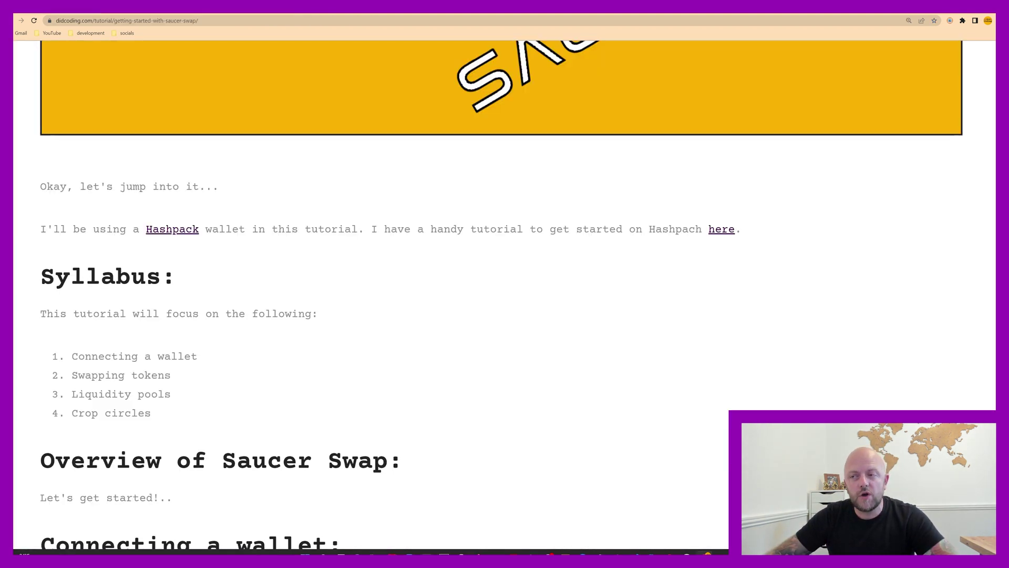
scroll(428, 287, "up", 1)
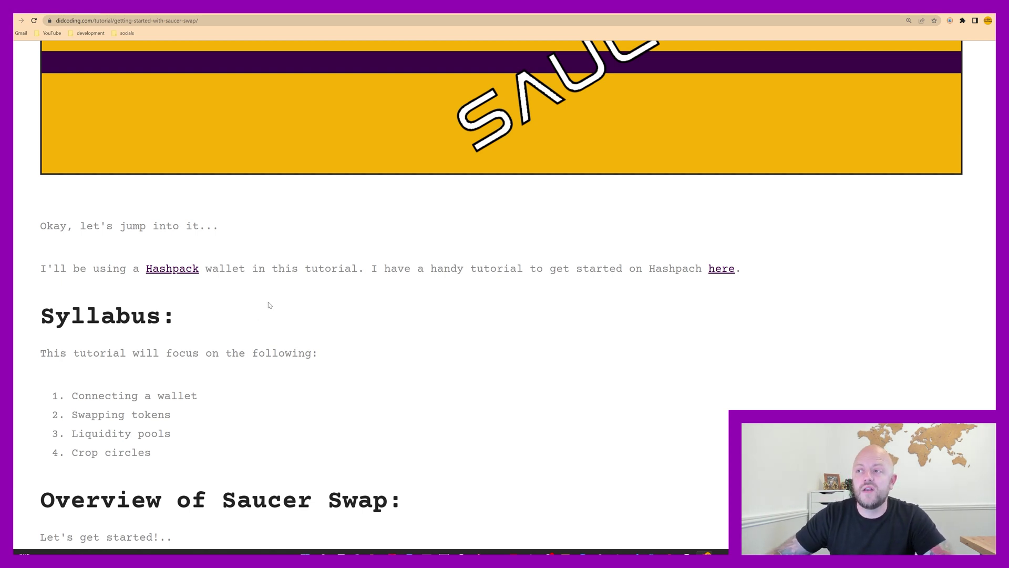
scroll(434, 237, "up", 4)
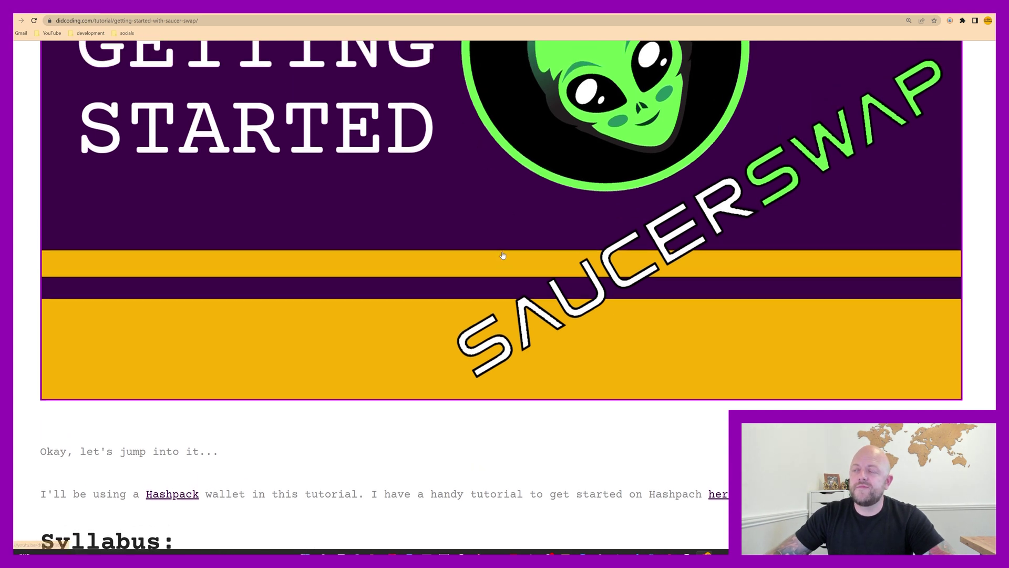
scroll(503, 256, "up", 3)
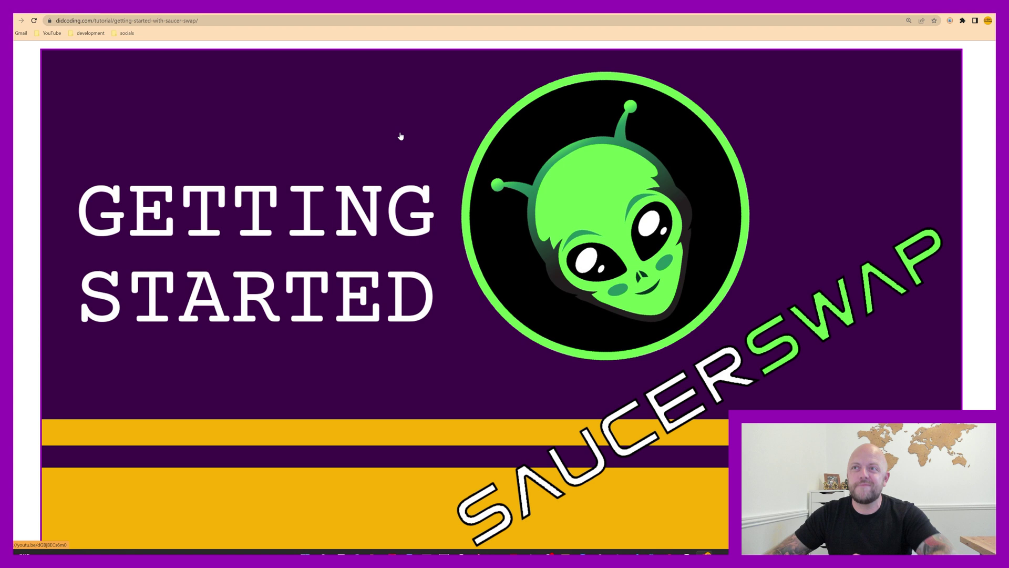
left_click(326, 14)
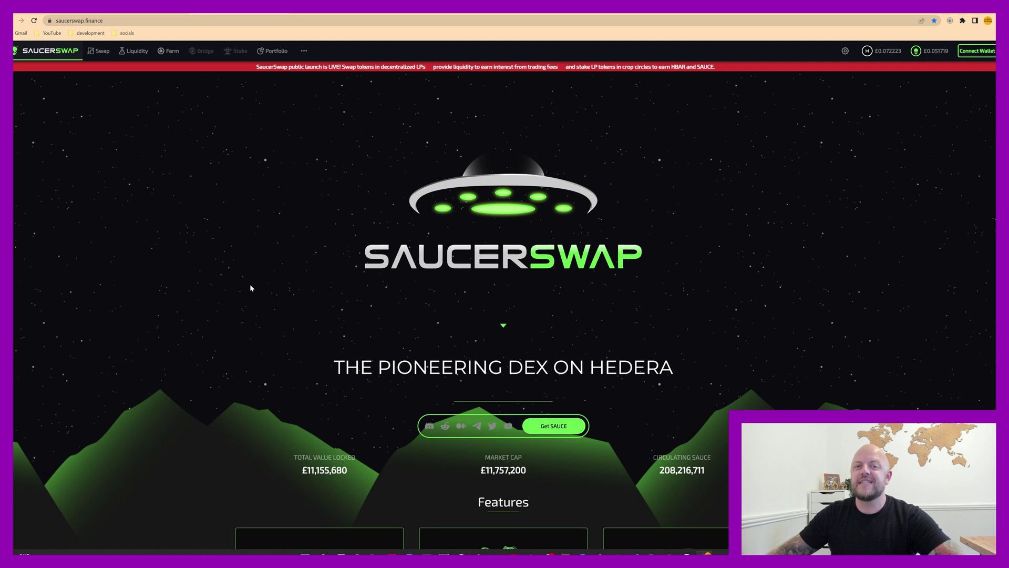
- Scroll down to the collaborators and back, then zoom the browser to 125%
scroll(290, 247, "down", 12)
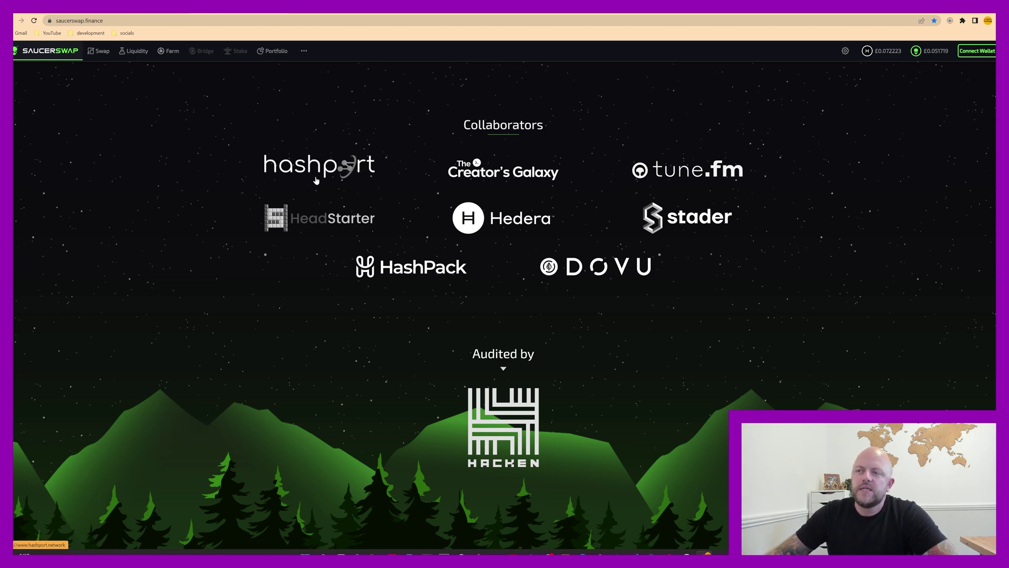
scroll(491, 235, "up", 10)
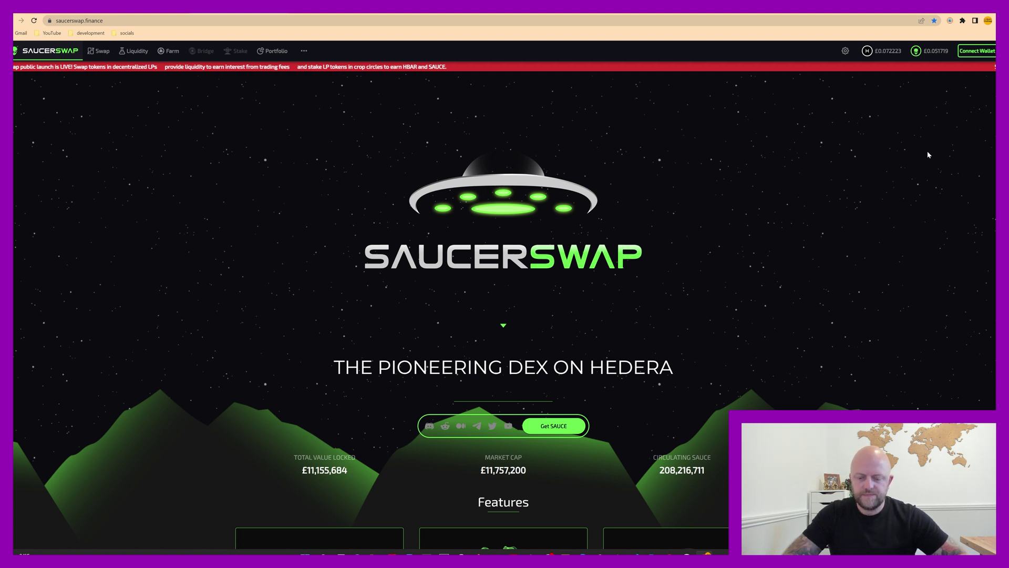
key("ctrl+plus")
key("ctrl+plus")
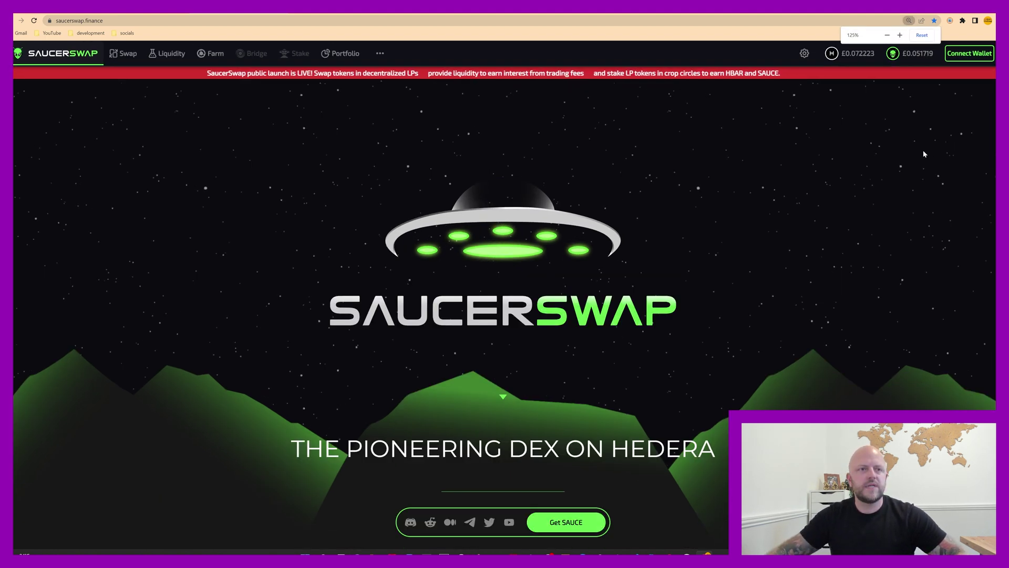
- Pair HashPack with SaucerSwap, signing in with the wallet password and approving the chosen account
left_click(970, 54)
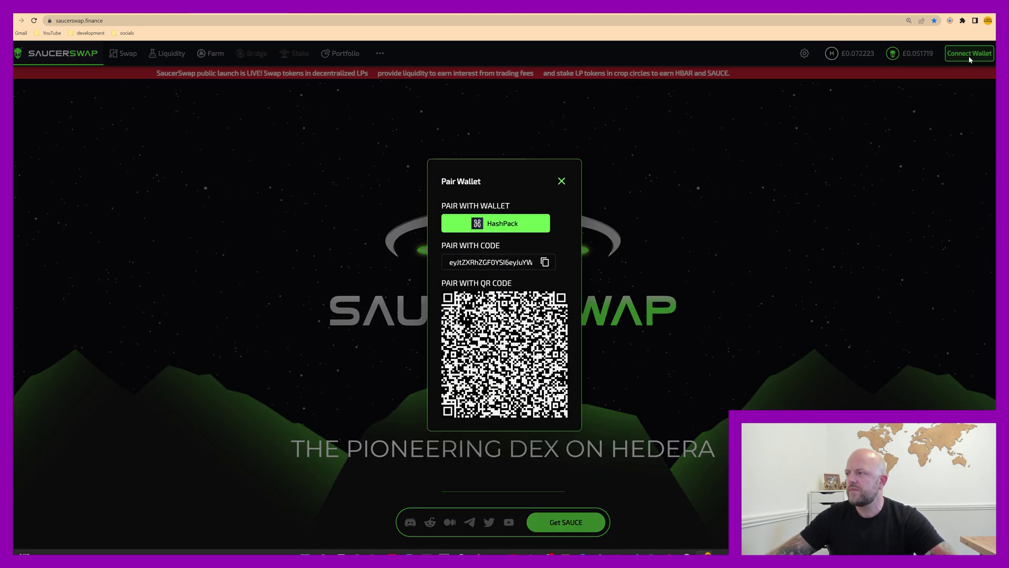
left_click(507, 226)
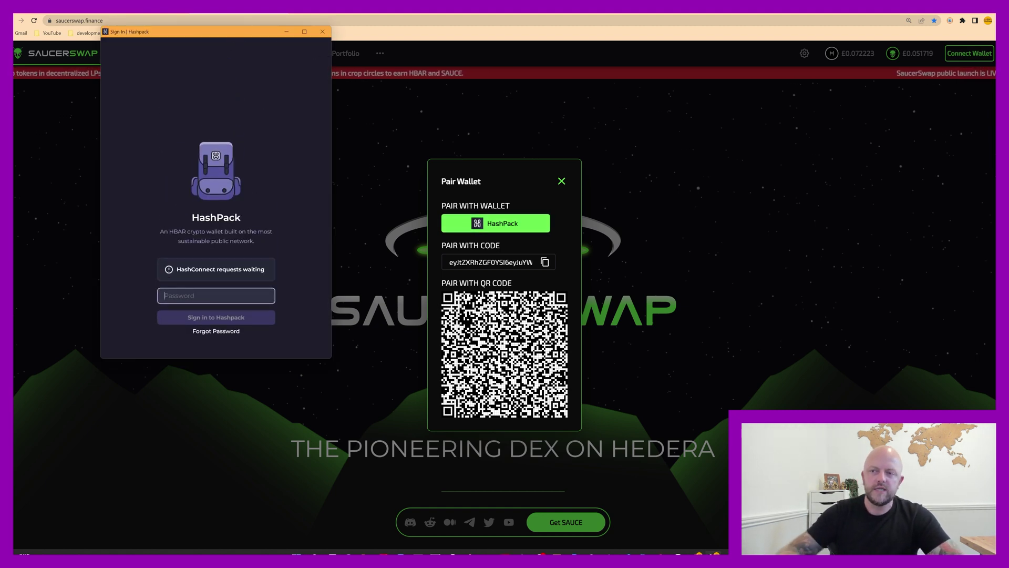
type("*")
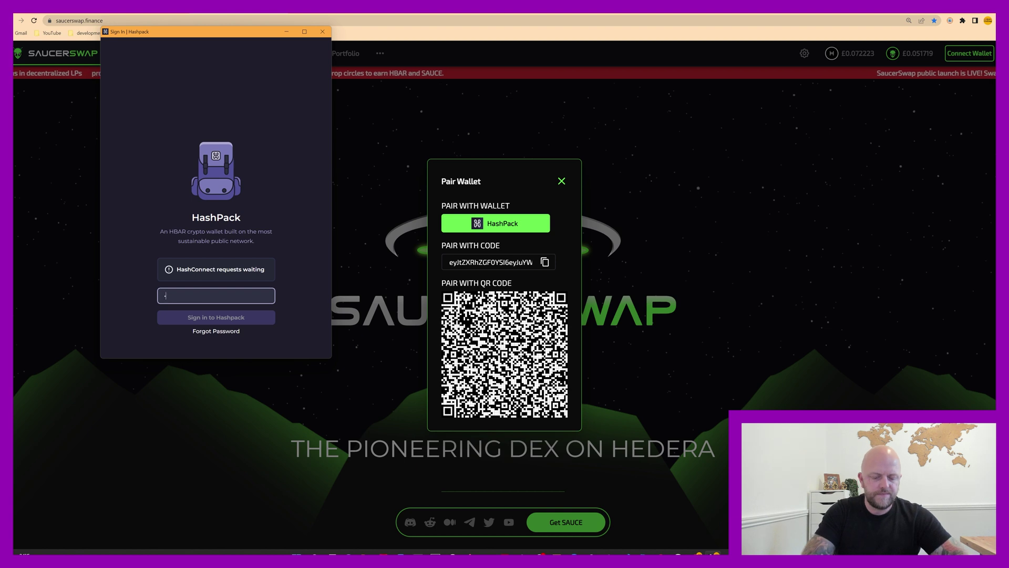
type("*****")
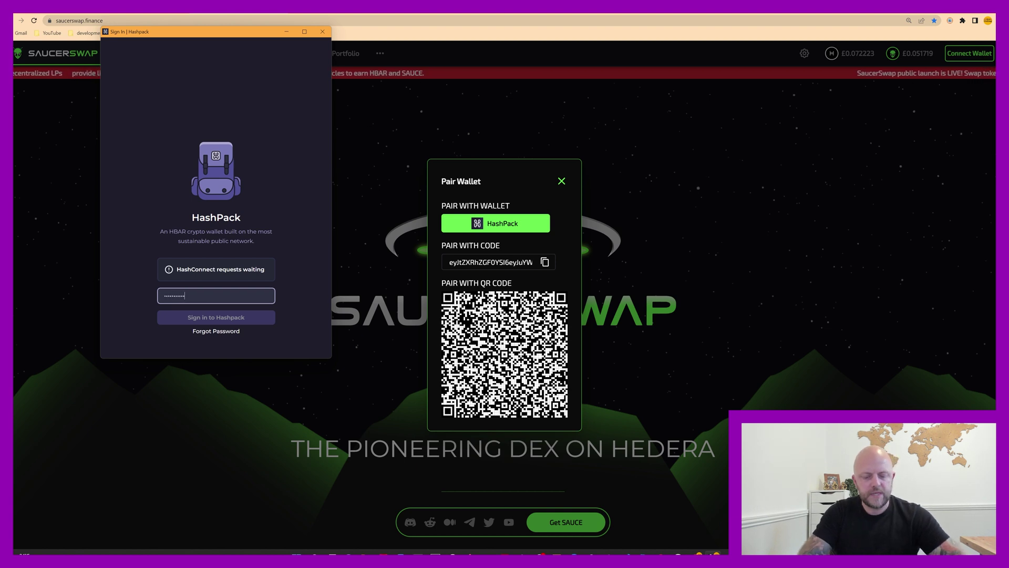
key("Return")
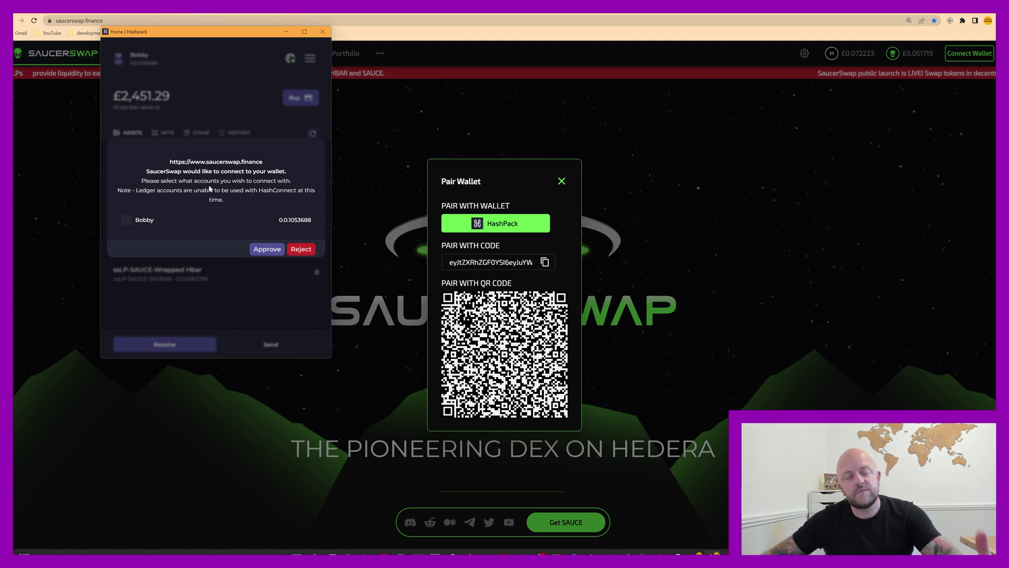
left_click(127, 221)
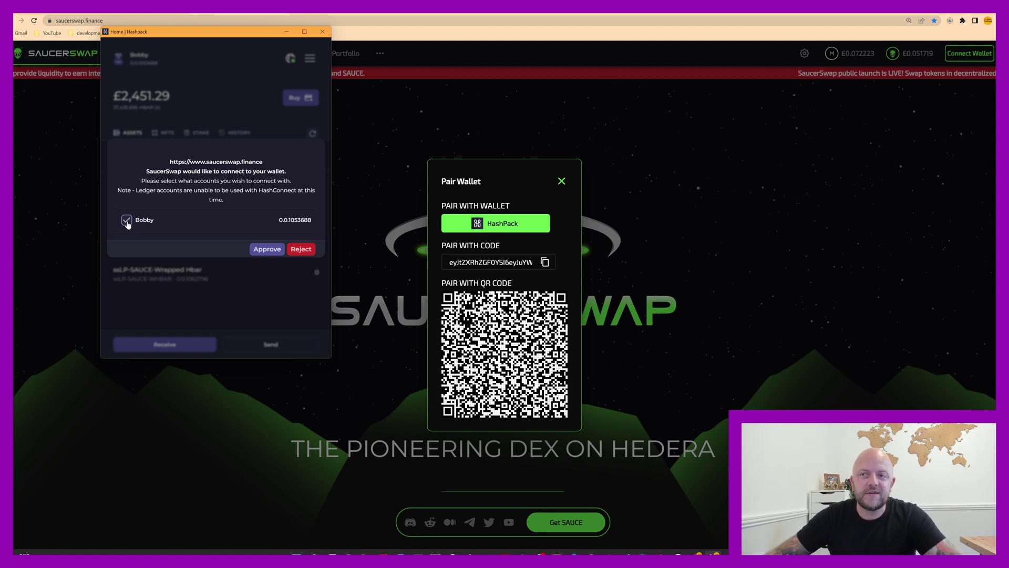
left_click(266, 251)
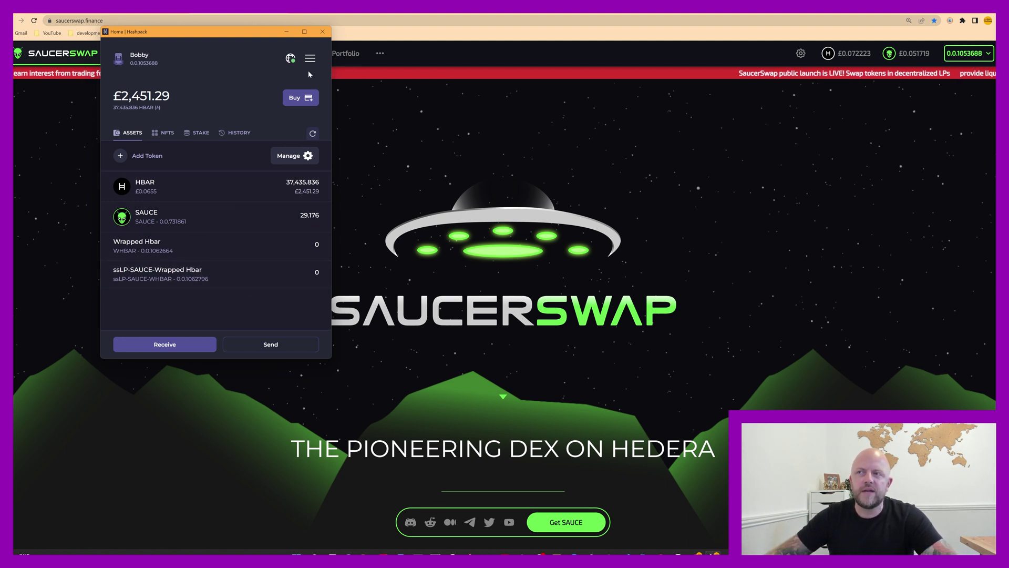
left_click(286, 32)
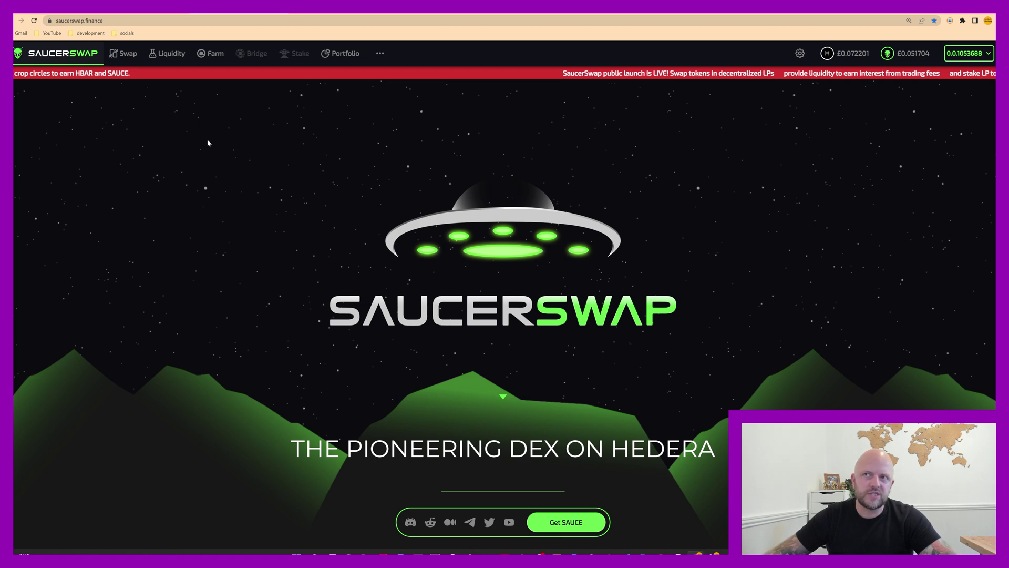
scroll(260, 255, "down", 5)
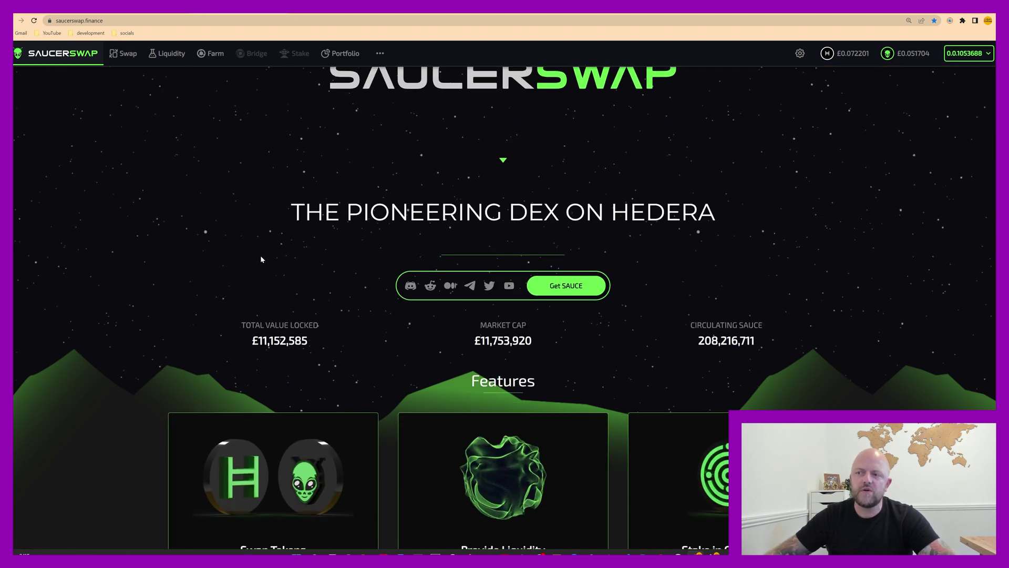
scroll(261, 259, "down", 1)
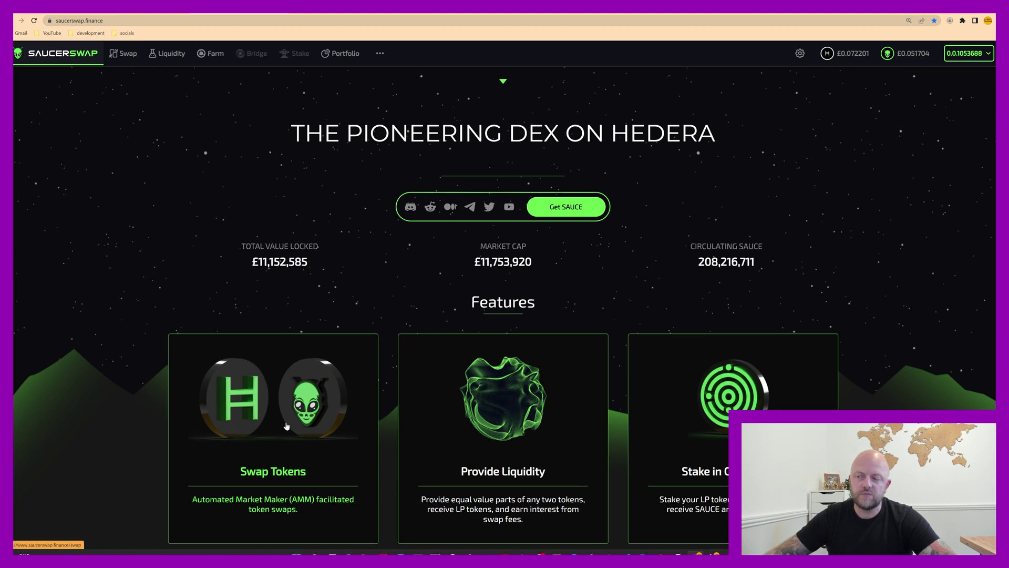
scroll(583, 342, "down", 1)
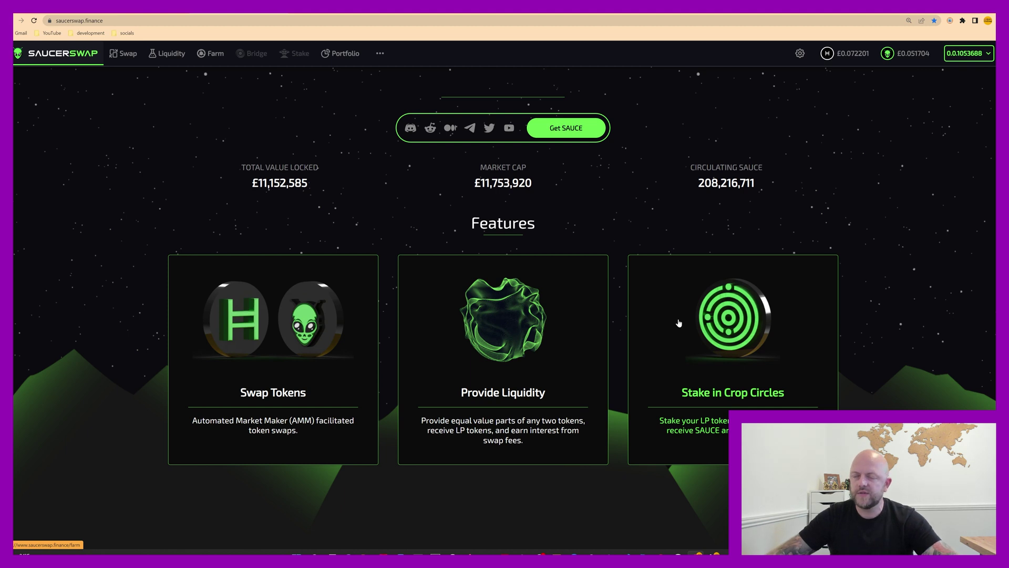
- On the Swap page, keep the HBAR to SAUCE pair and enter 1000 HBAR to swap
left_click(254, 370)
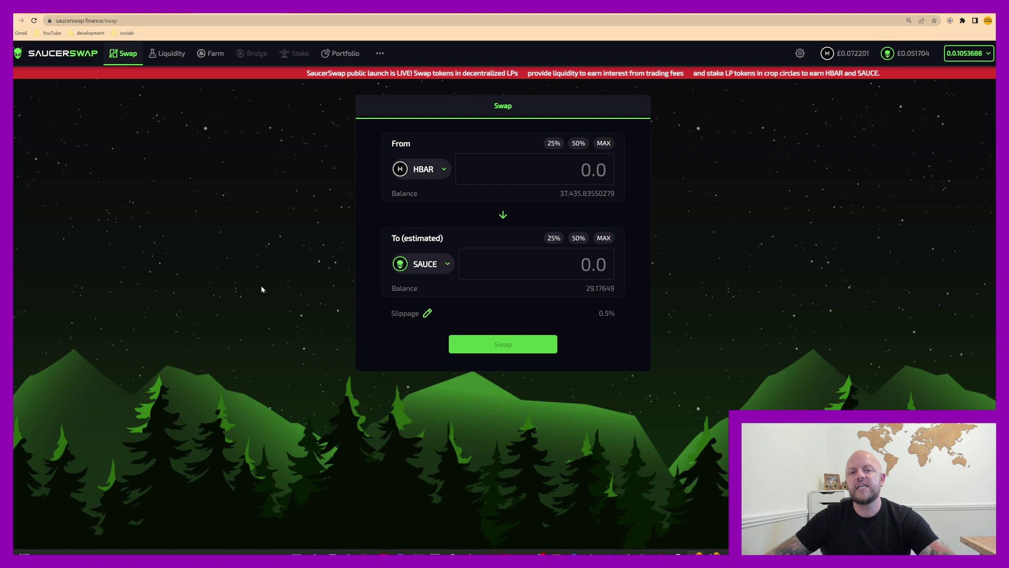
mouse_move(432, 272)
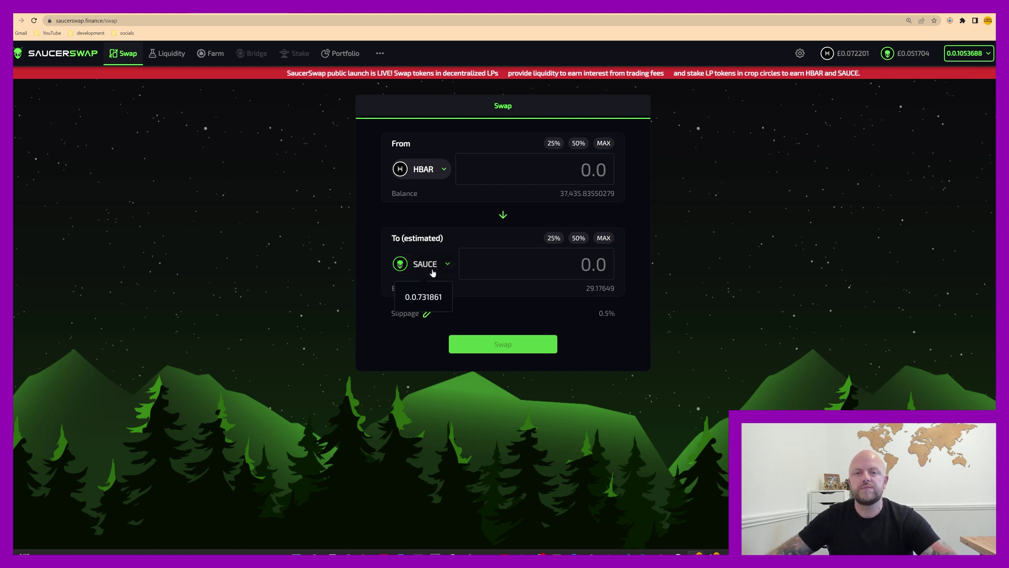
left_click(444, 169)
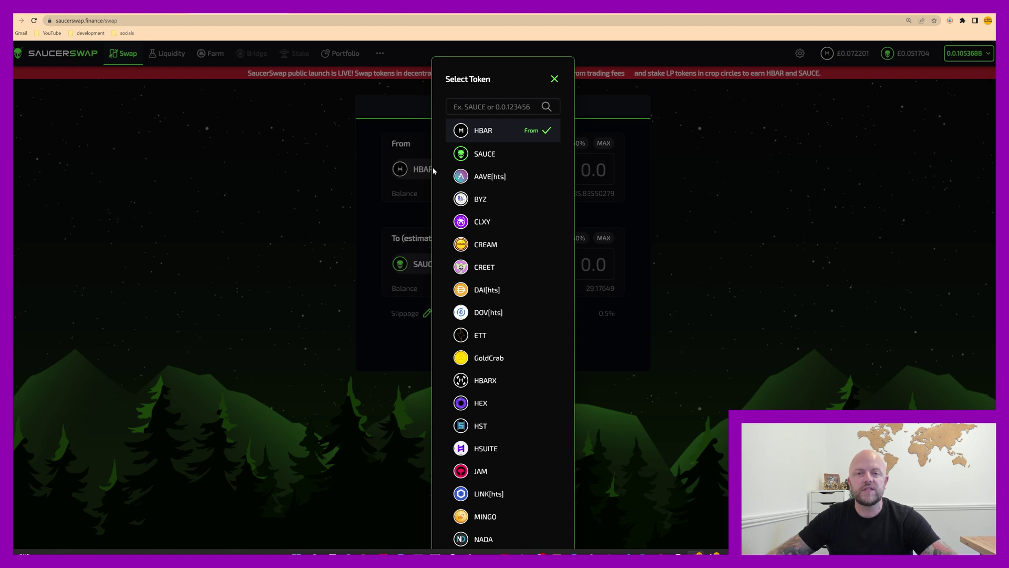
left_click(314, 181)
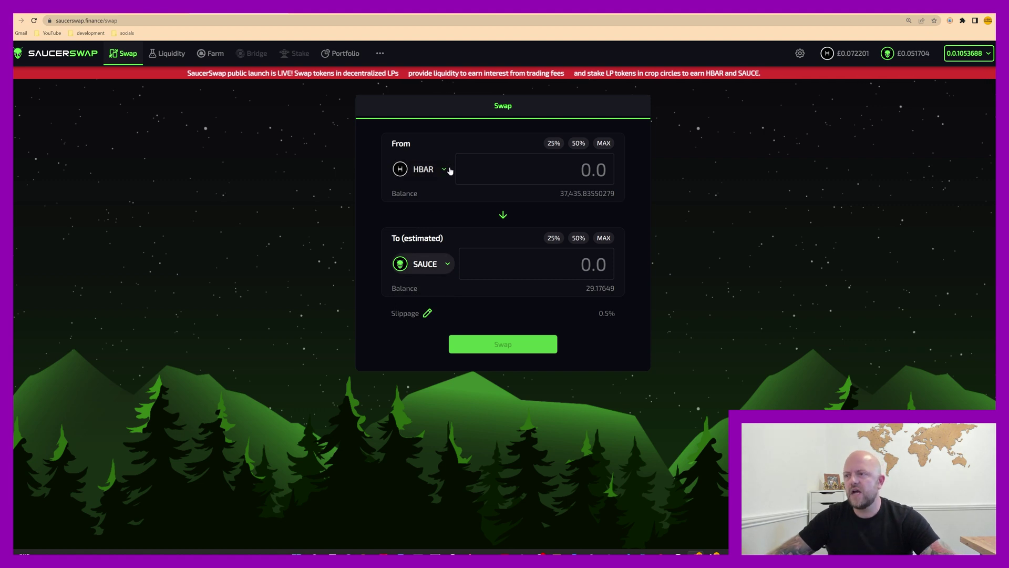
left_click(520, 170)
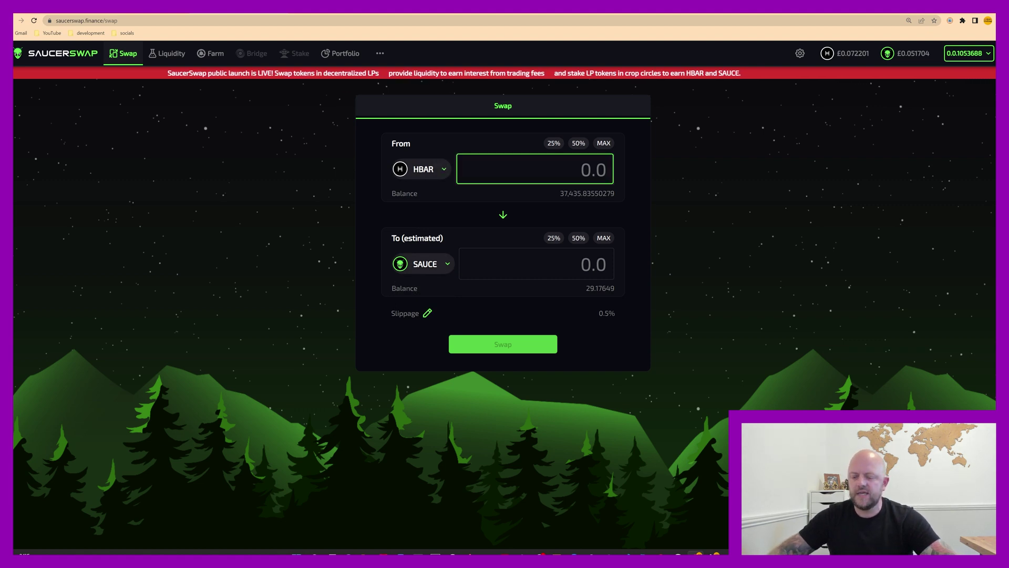
type("1000")
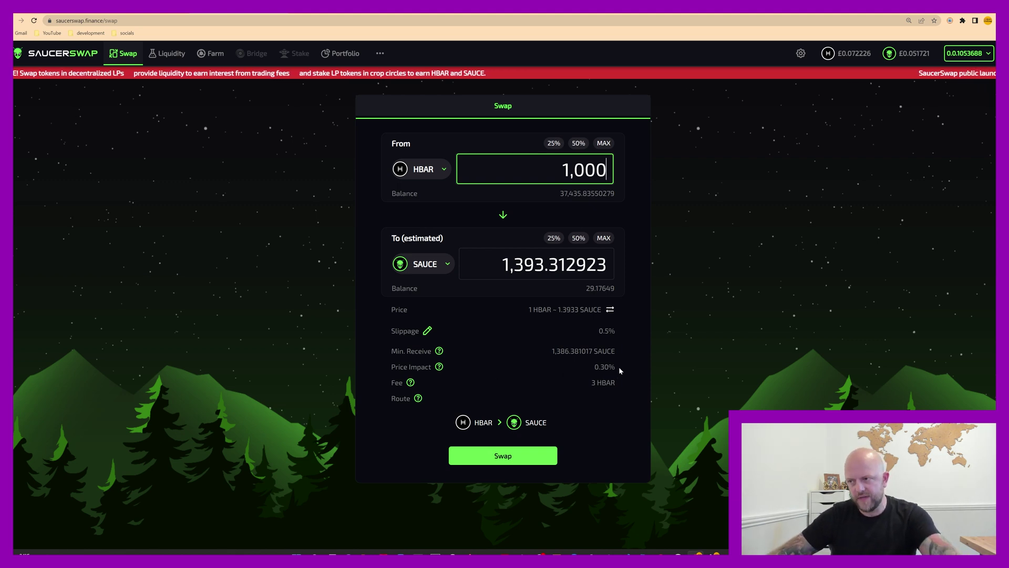
- Submit the 1,000 HBAR to SAUCE swap and approve it in HashPack
left_click(505, 456)
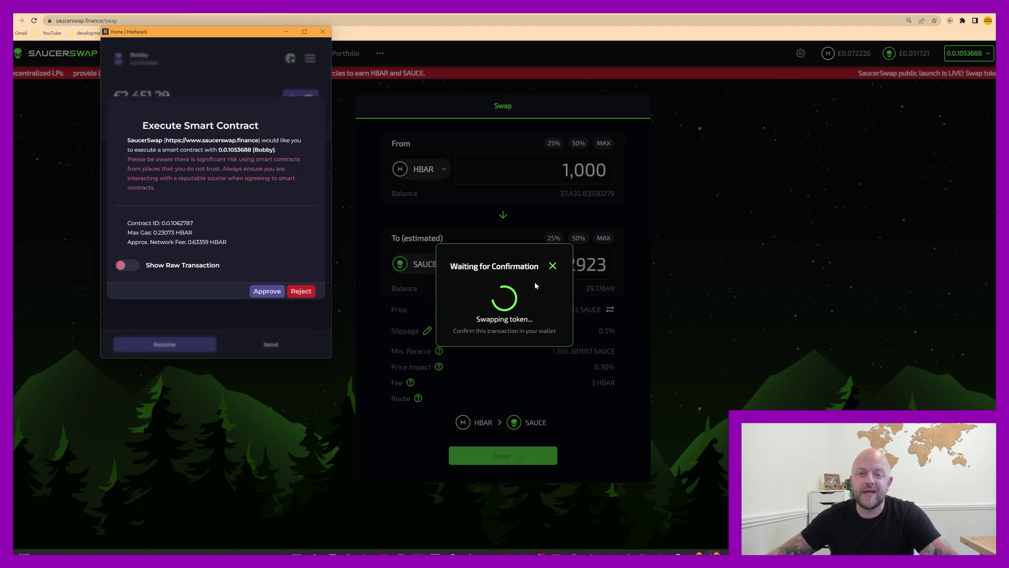
left_click(267, 293)
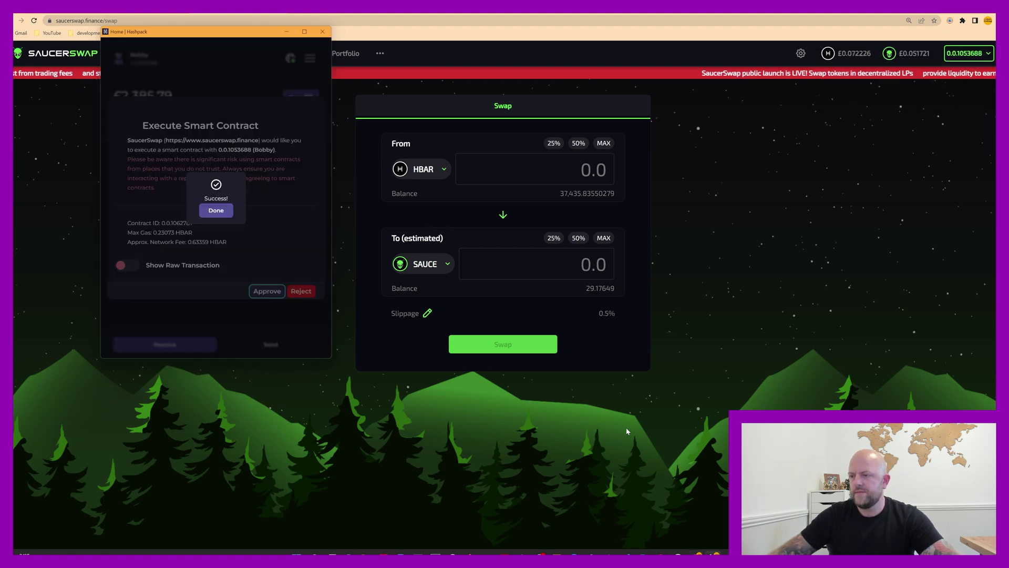
left_click(221, 213)
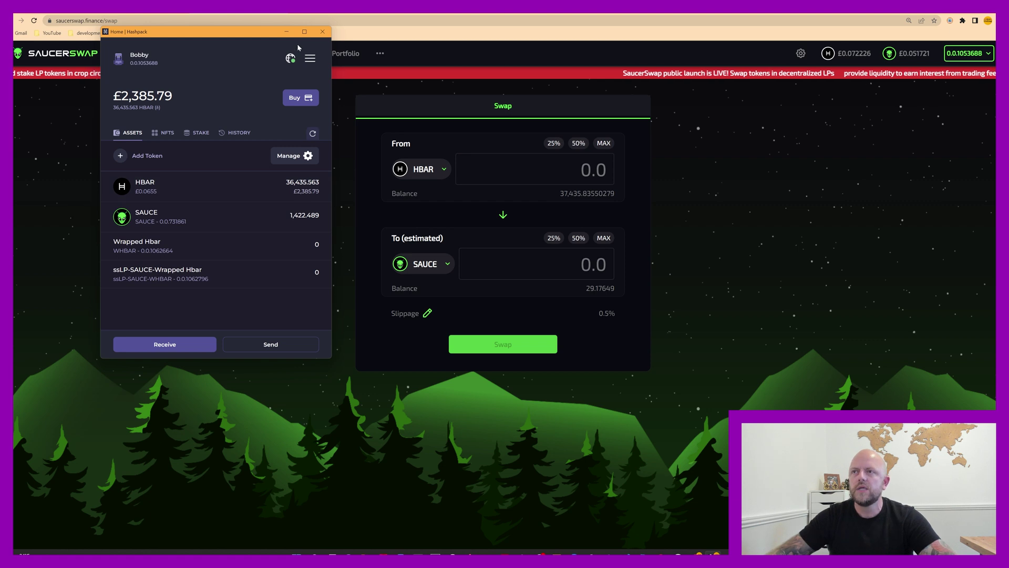
left_click(286, 33)
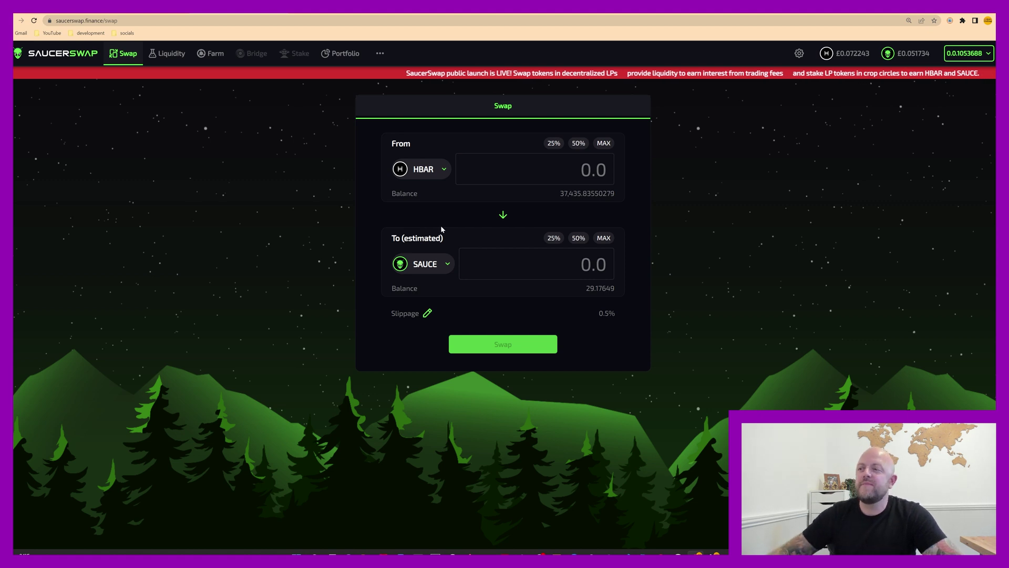
- Reopen and close the token list, then go to the Liquidity supply page
left_click(437, 171)
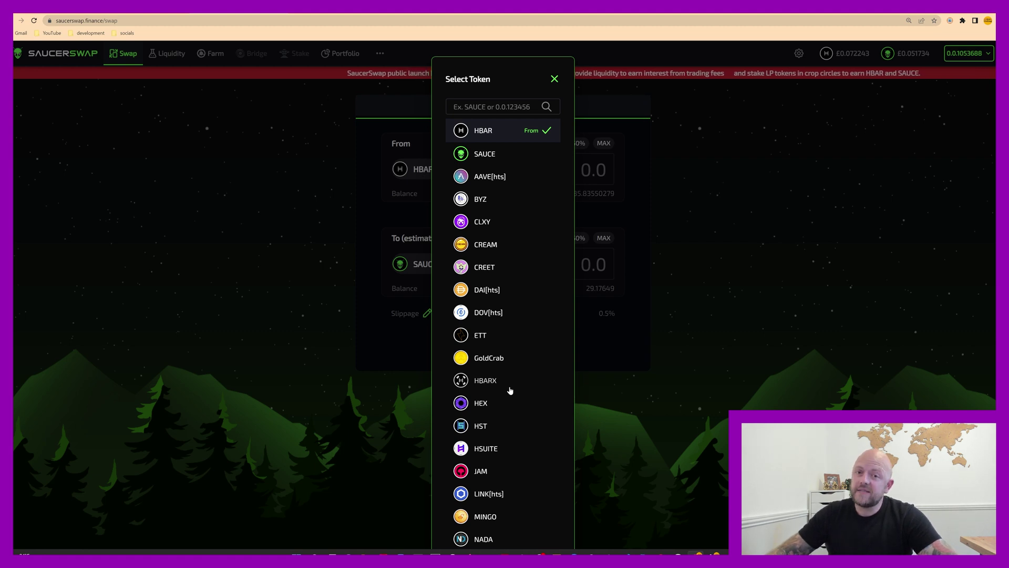
left_click(554, 79)
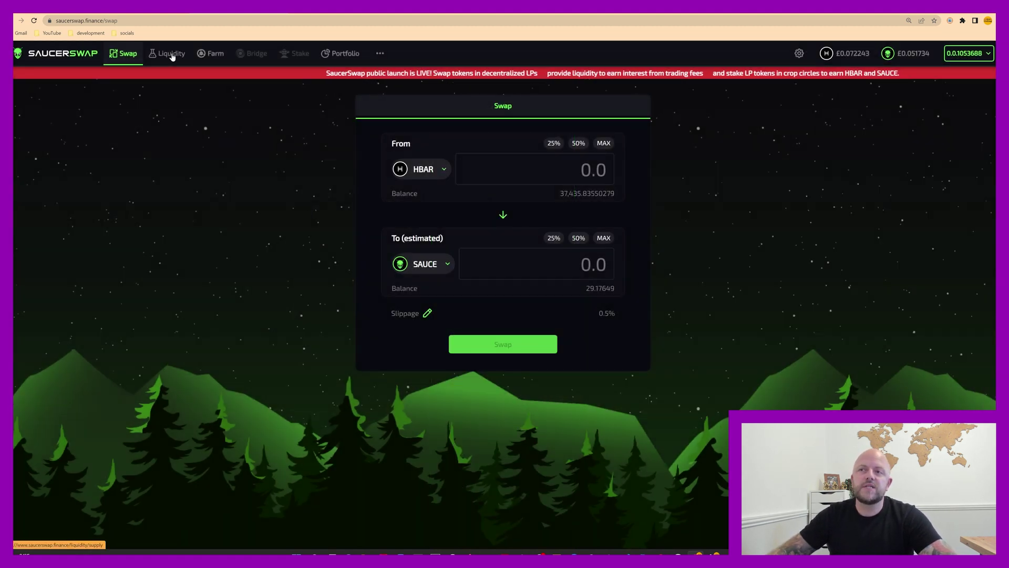
left_click(172, 55)
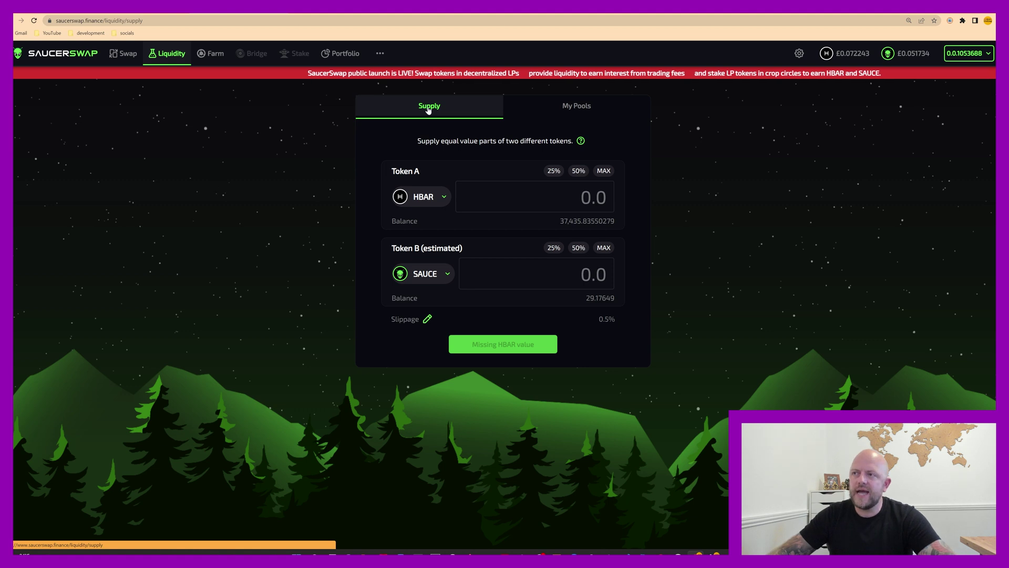
- Glance at My Pools, then fill Token B with the MAX 29.17649 SAUCE balance
left_click(582, 112)
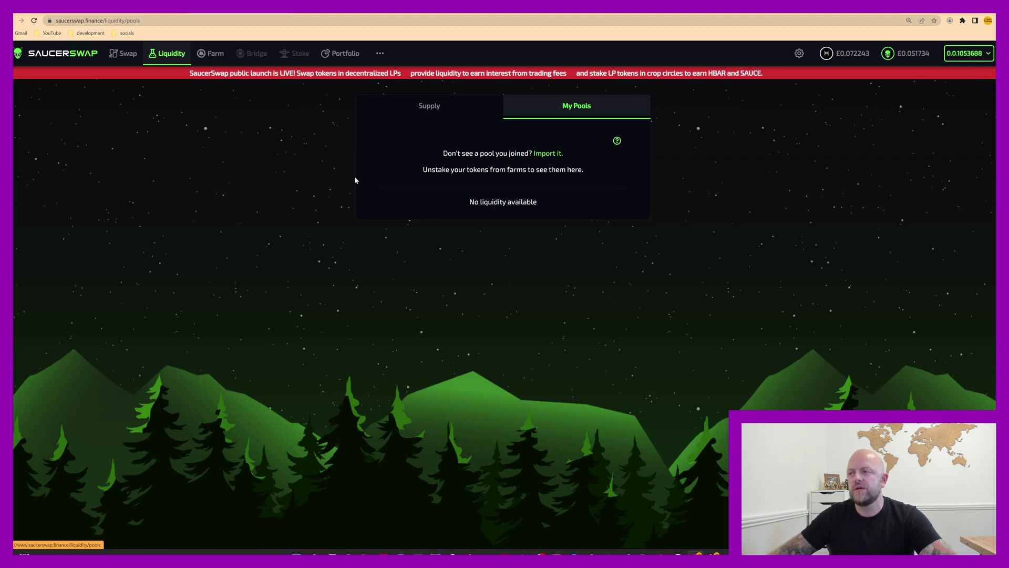
left_click(427, 111)
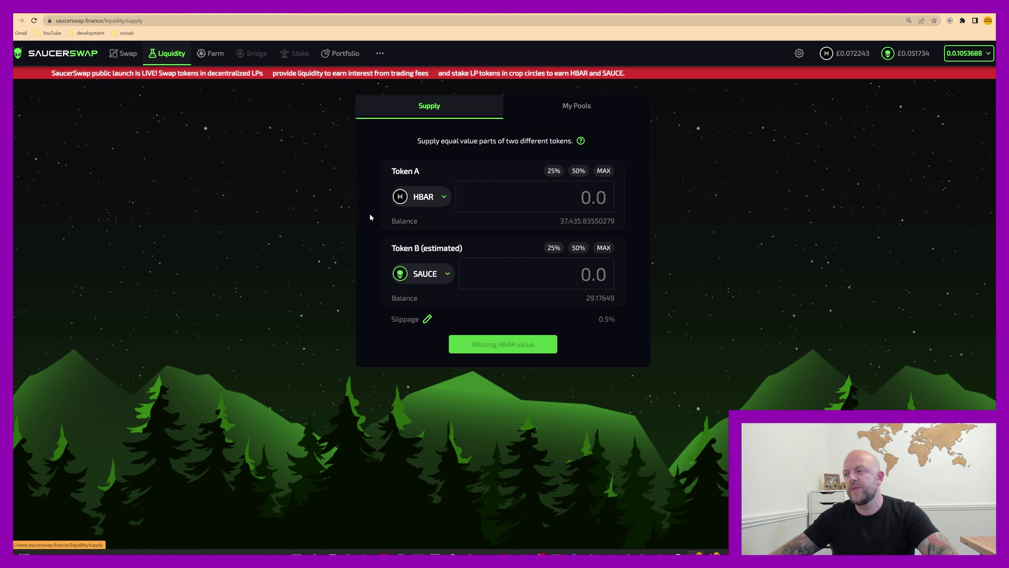
left_click(604, 248)
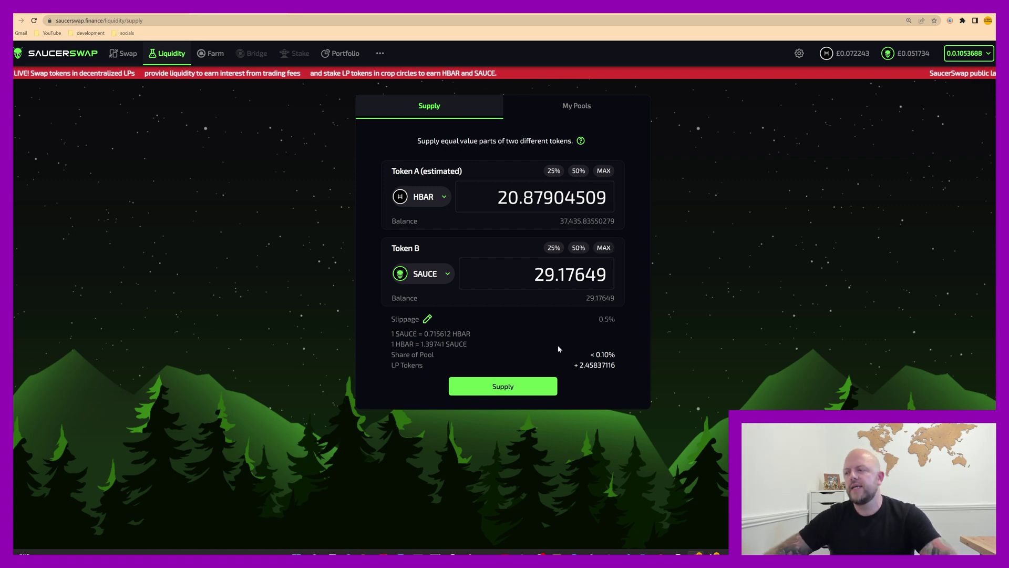
- Supply 20.87904509 HBAR and 29.17649 SAUCE to the pool, approving it in HashPack
left_click(505, 387)
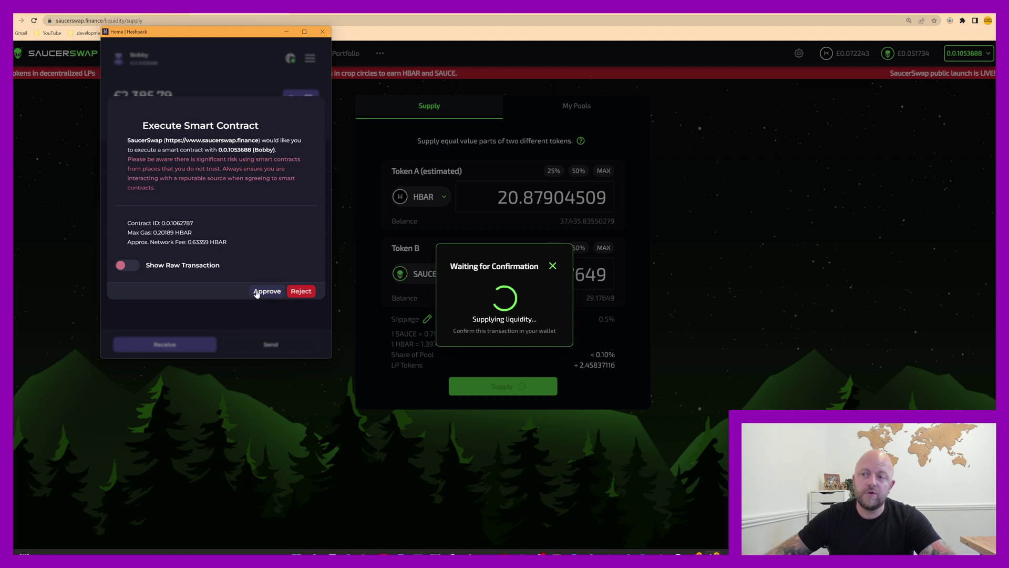
left_click(266, 293)
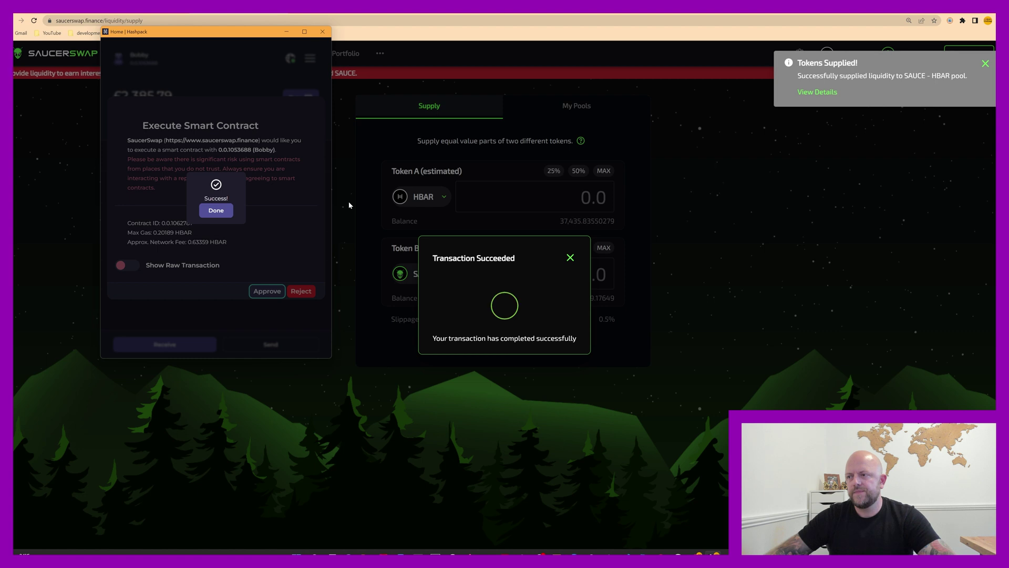
left_click(986, 64)
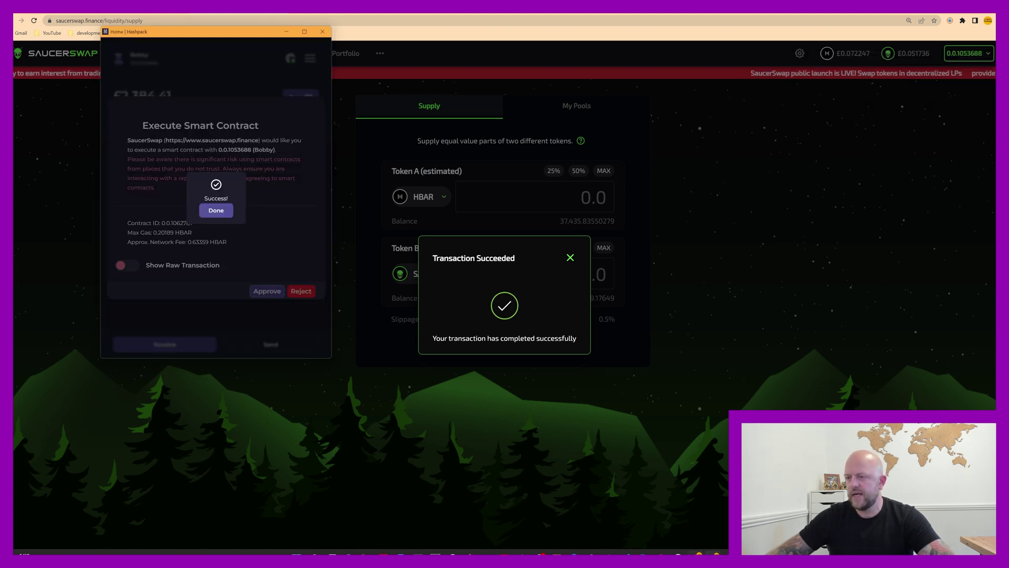
left_click(216, 210)
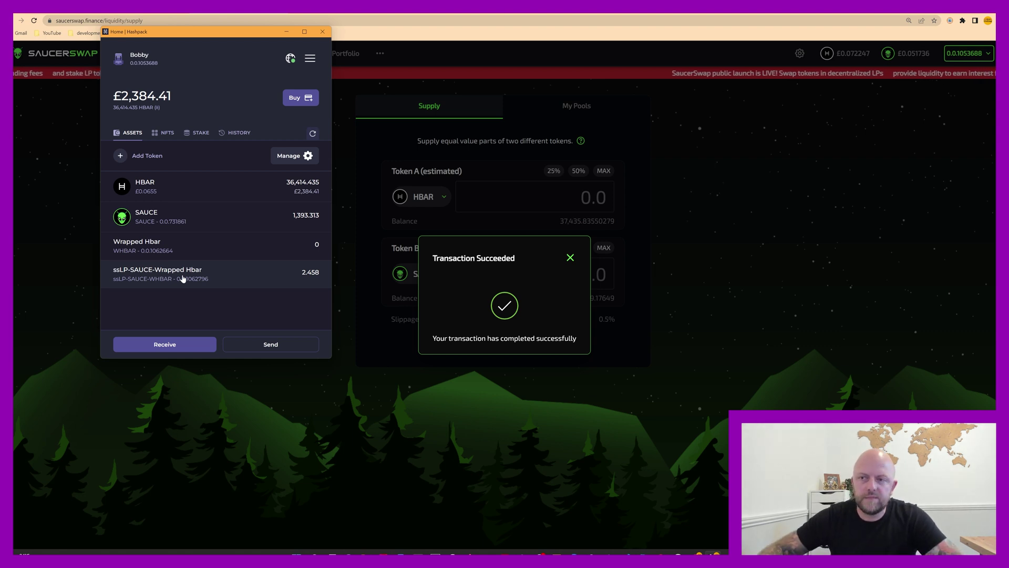
left_click(286, 32)
- Reload My Pools to see the new HBAR - SAUCE position listed
left_click(569, 258)
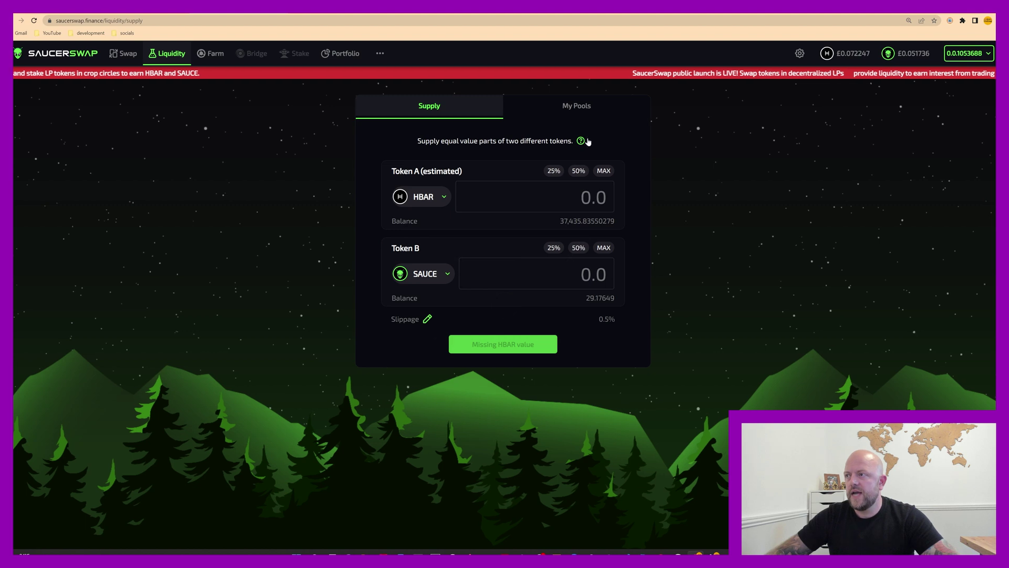
left_click(571, 108)
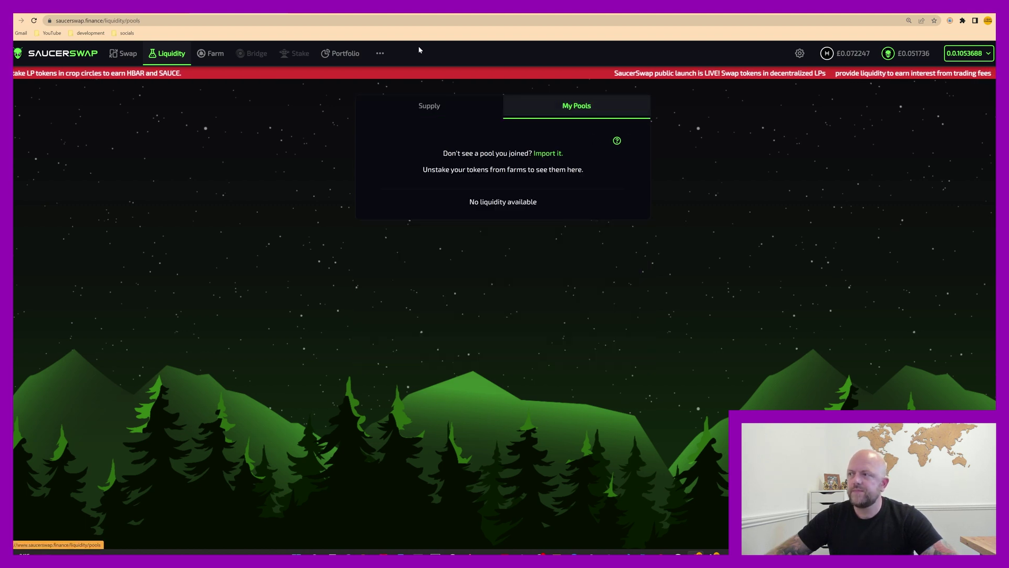
left_click(34, 21)
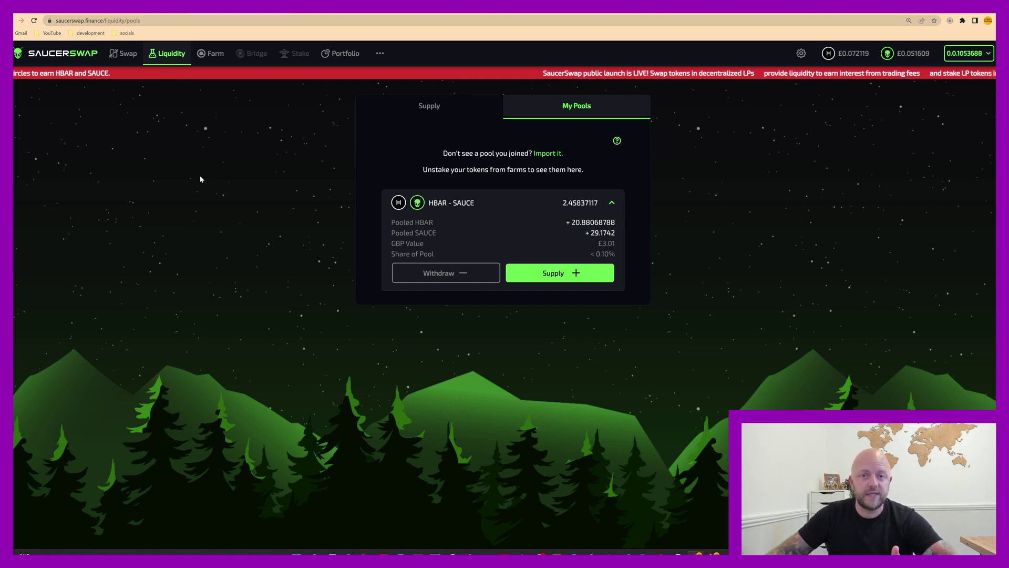
- Check balances in HashPack, then return to the SaucerSwap home page
left_click(717, 552)
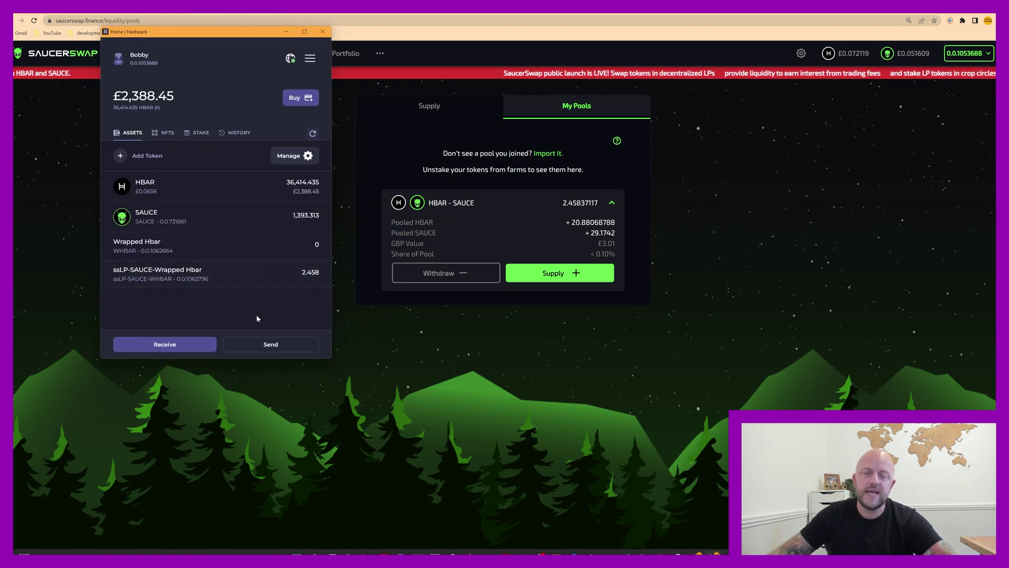
left_click(254, 387)
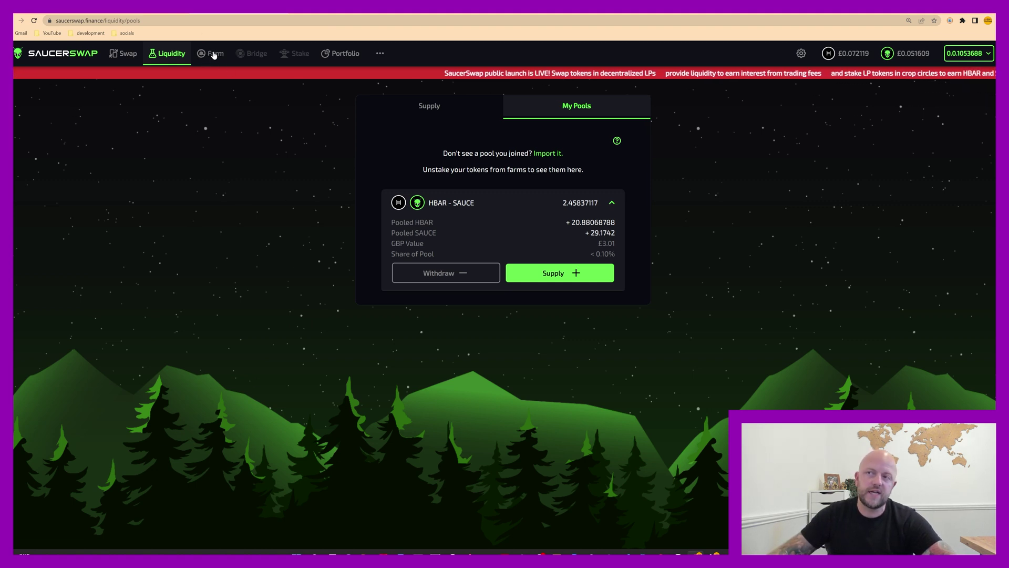
scroll(425, 205, "down", 3)
scroll(400, 173, "up", 3)
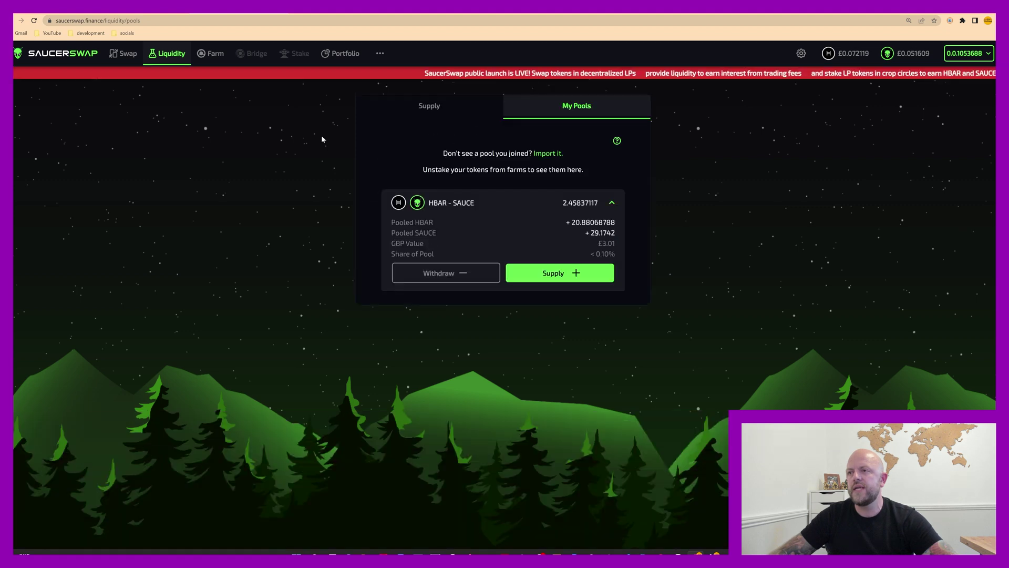
left_click(63, 53)
- Open Stake in Crop Circles and view the HBAR - SAUCE farm's 170.55% APR breakdown
scroll(559, 234, "down", 5)
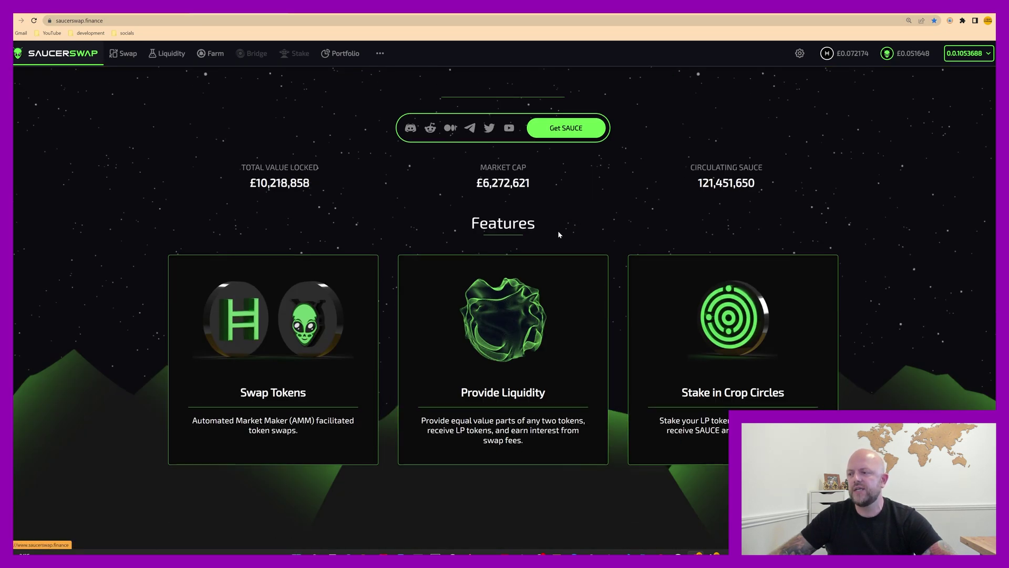
left_click(732, 352)
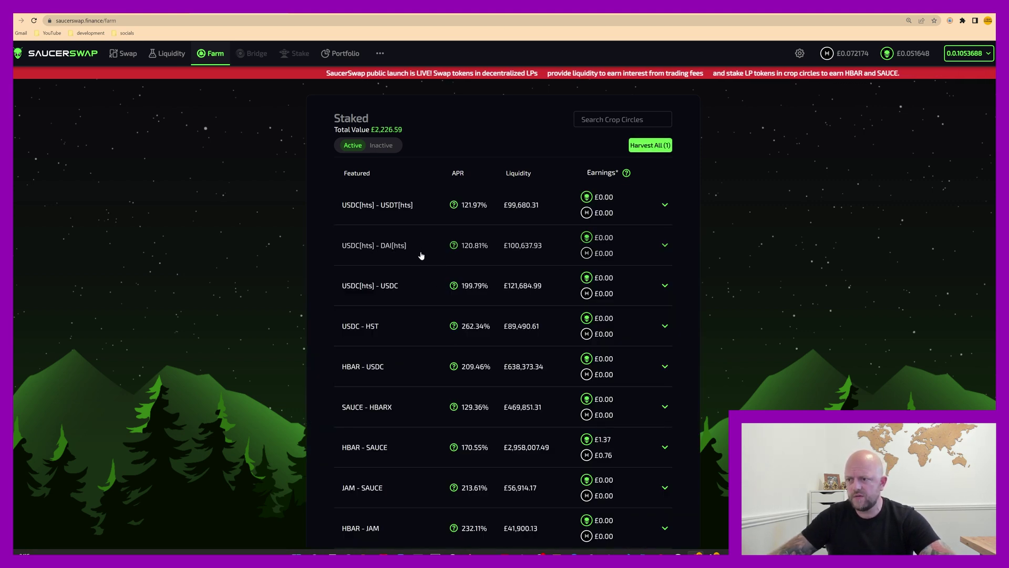
scroll(390, 345, "down", 1)
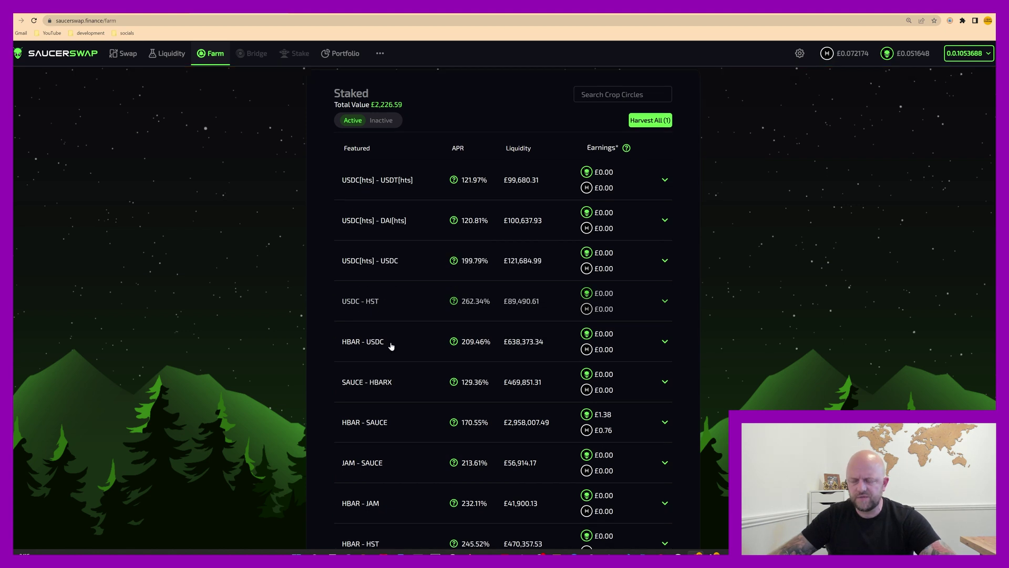
scroll(378, 416, "down", 1)
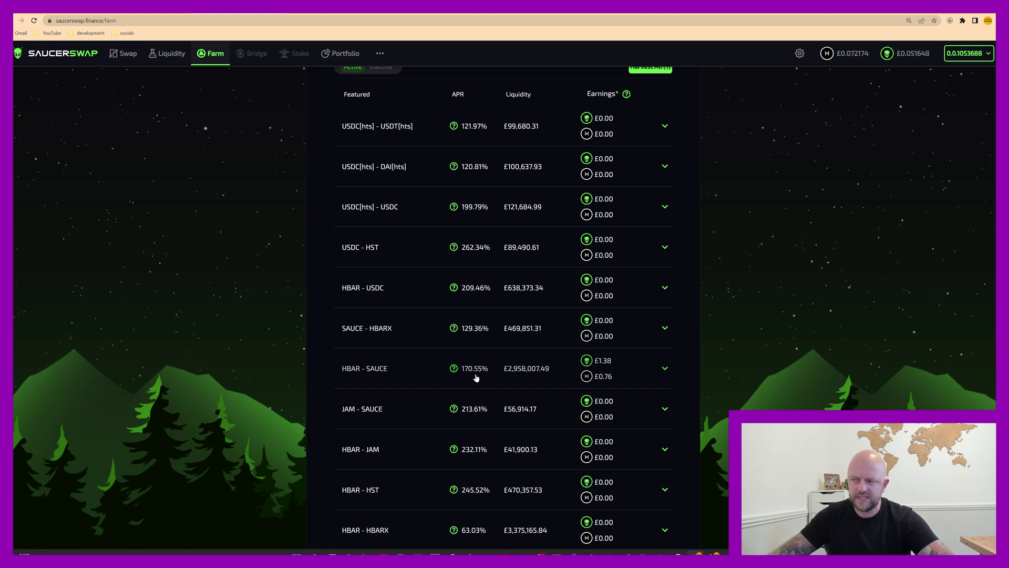
mouse_move(455, 374)
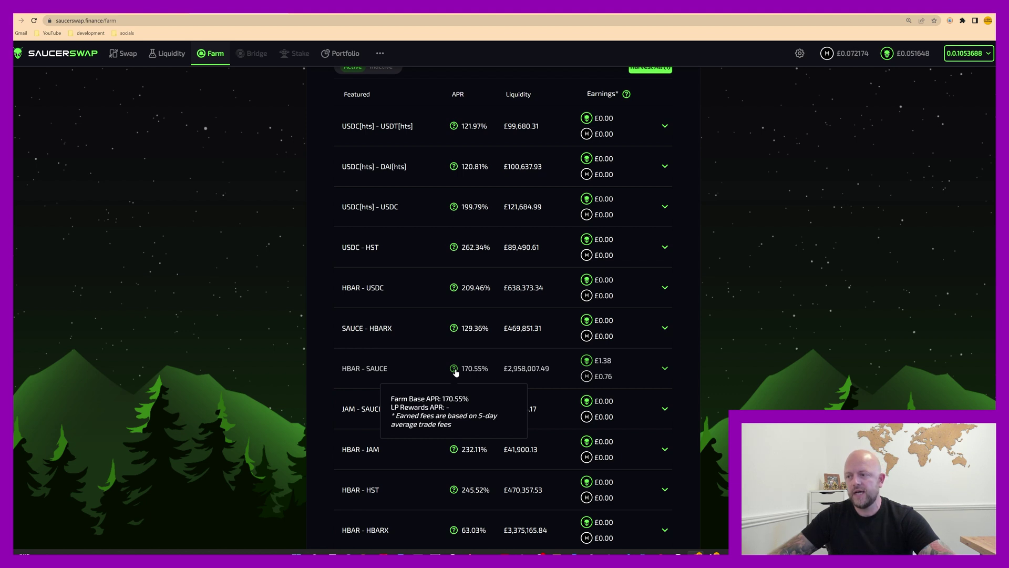
scroll(543, 153, "up", 2)
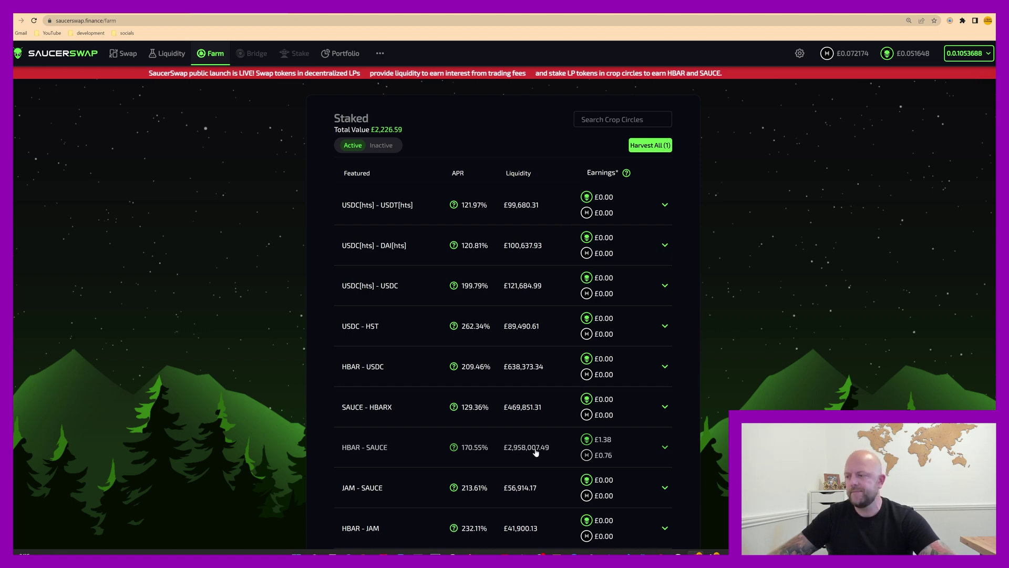
- Stake the full 2.45837117 LP token balance in the HBAR - SAUCE farm, approving in HashPack
left_click(378, 447)
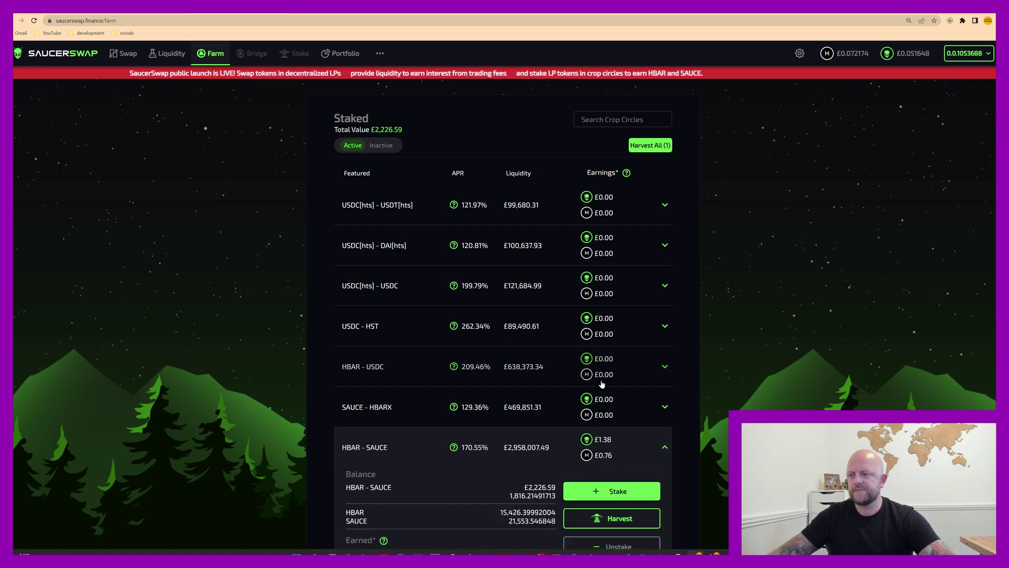
scroll(594, 347, "down", 4)
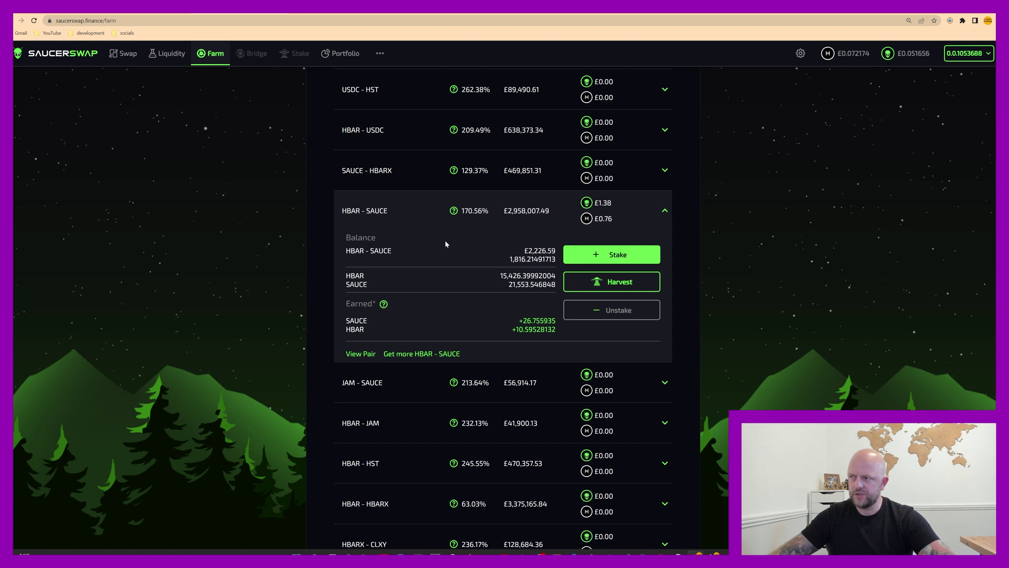
left_click(621, 256)
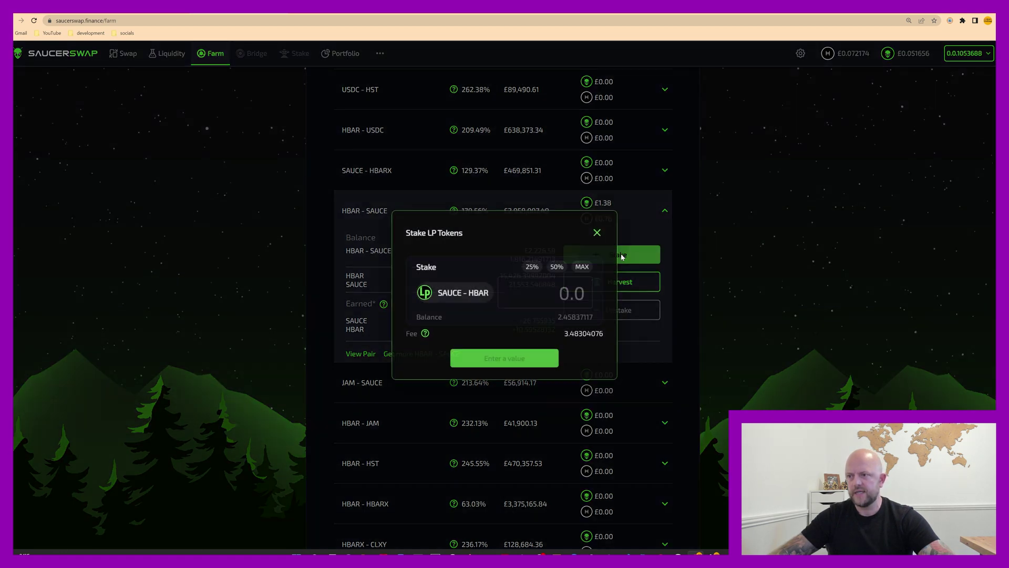
left_click(582, 267)
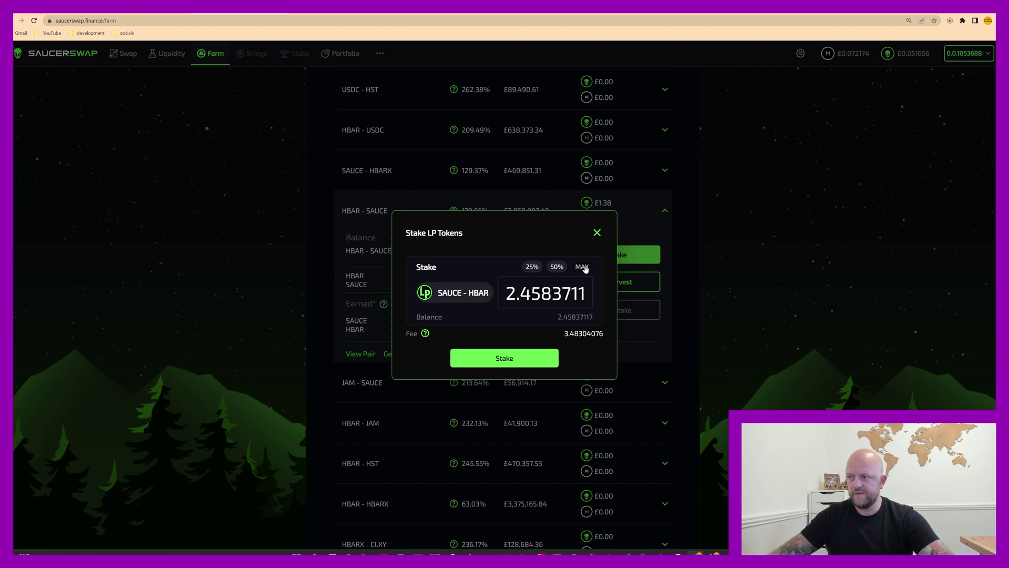
mouse_move(435, 299)
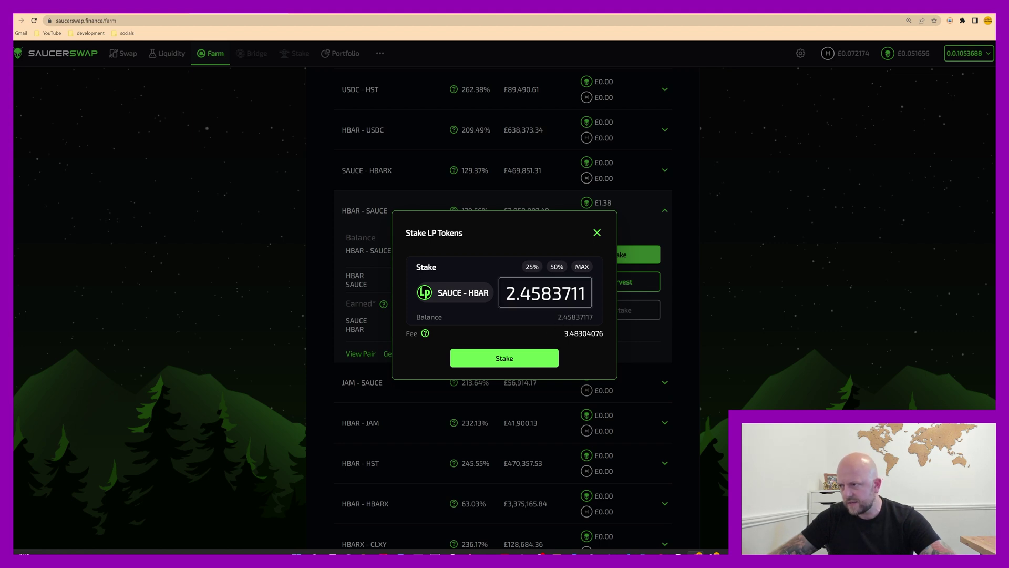
left_click(508, 361)
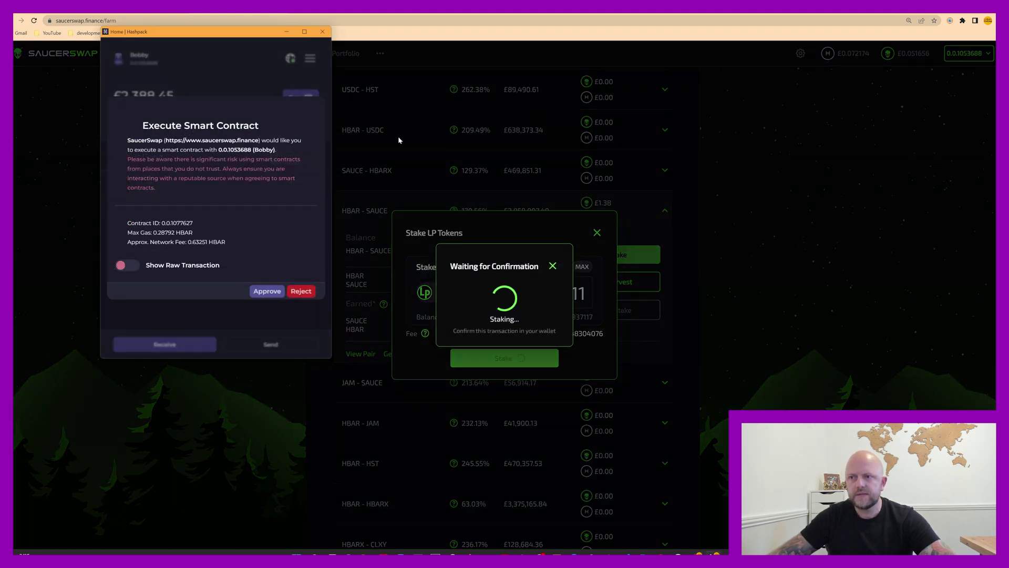
left_click(265, 292)
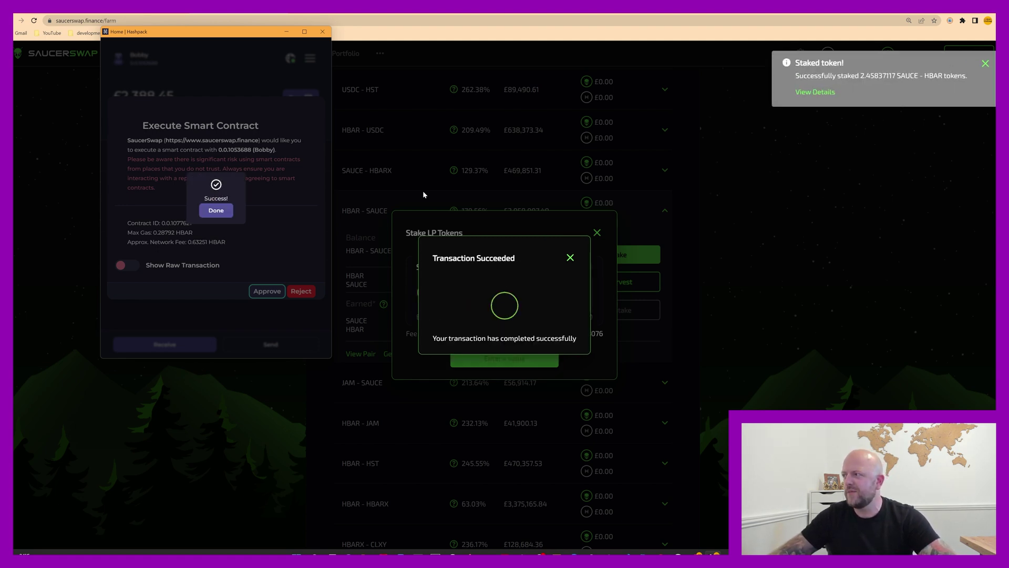
- Dismiss the stake confirmations and reload the Farm page to show the £2,230.43 staked total
left_click(570, 259)
left_click(985, 63)
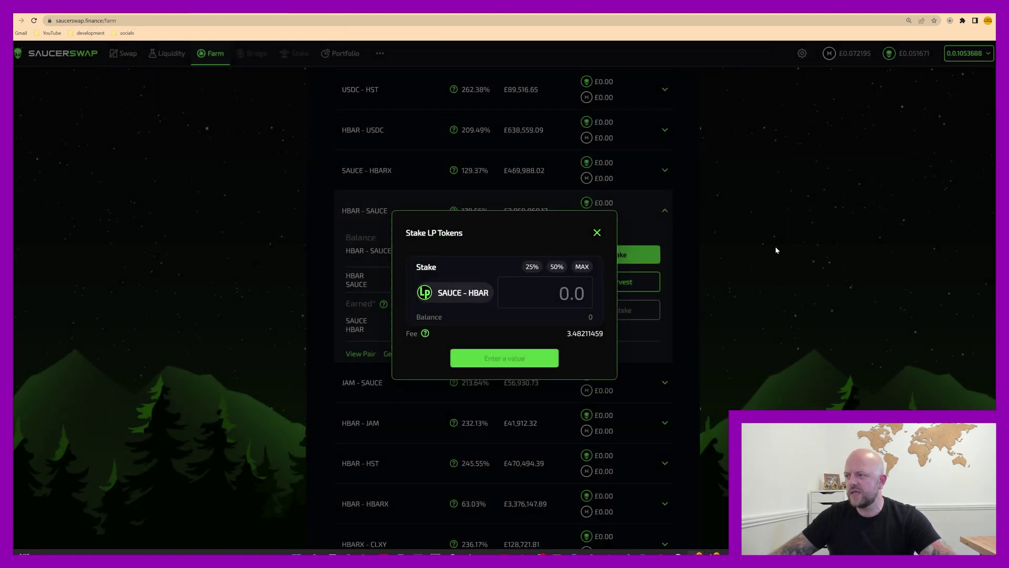
left_click(597, 233)
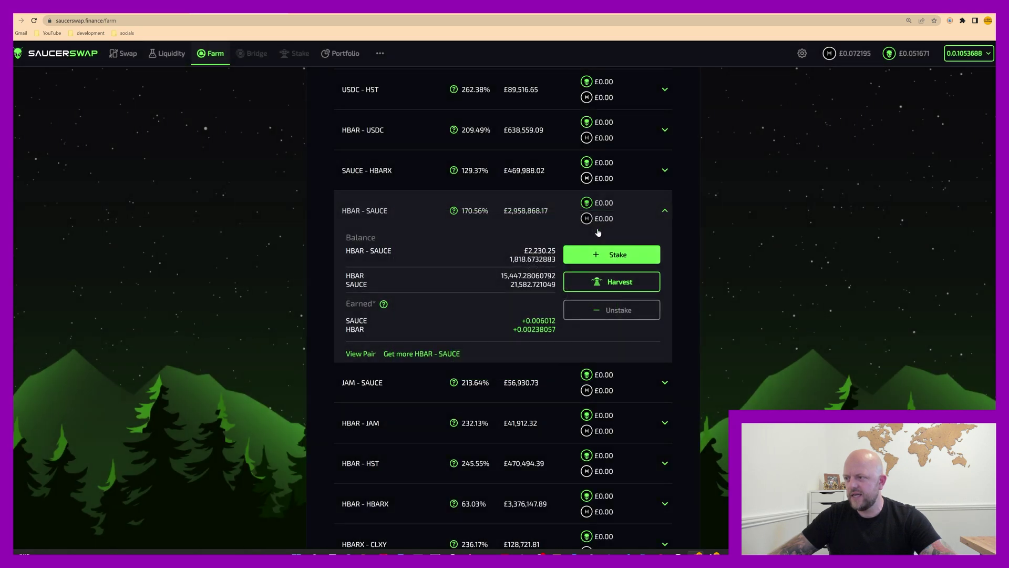
left_click(34, 21)
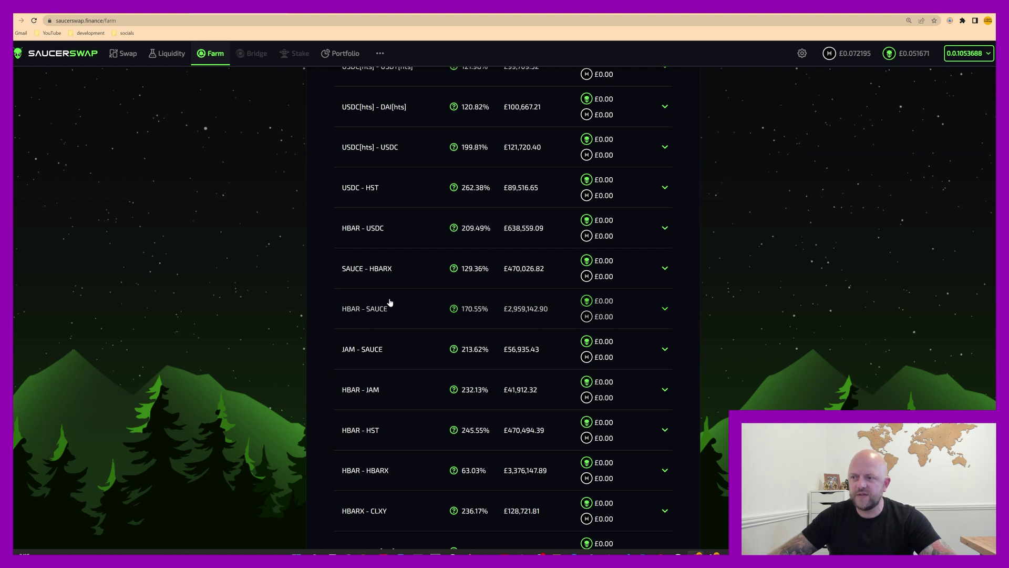
left_click(403, 310)
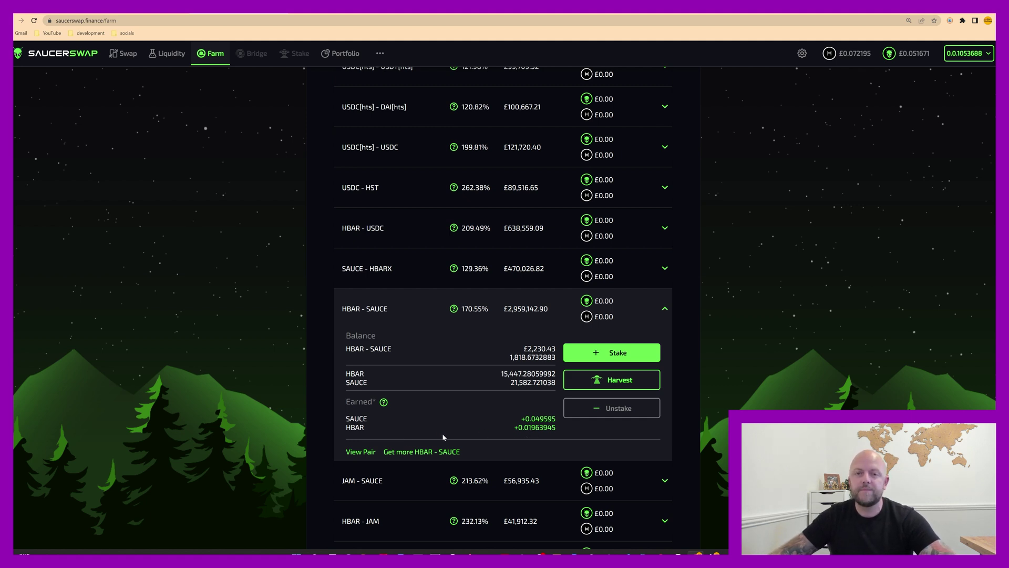
scroll(498, 402, "up", 3)
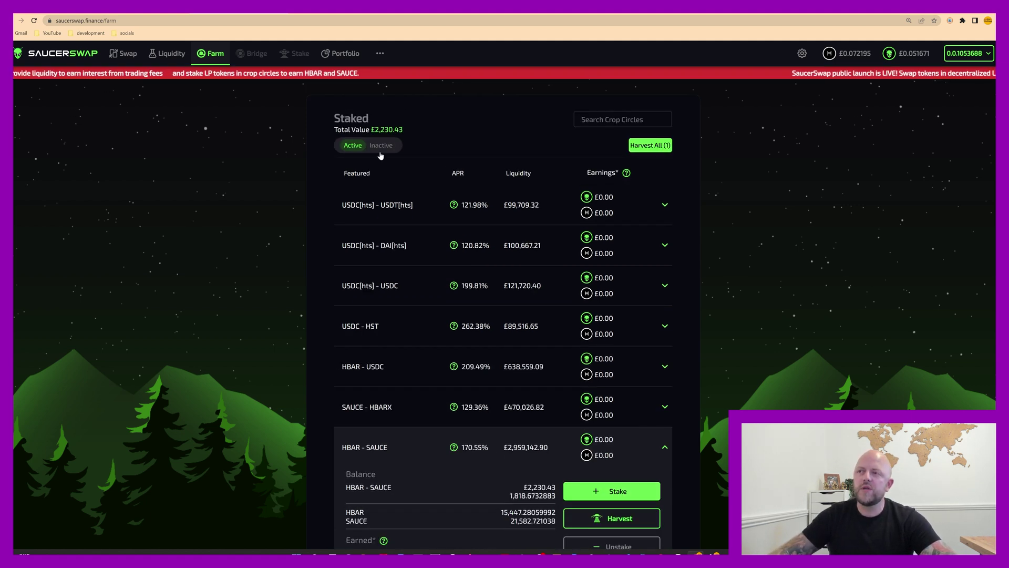
- Open the Portfolio page to view the £2,230.43 HBAR - SAUCE crop circle stake
left_click(340, 55)
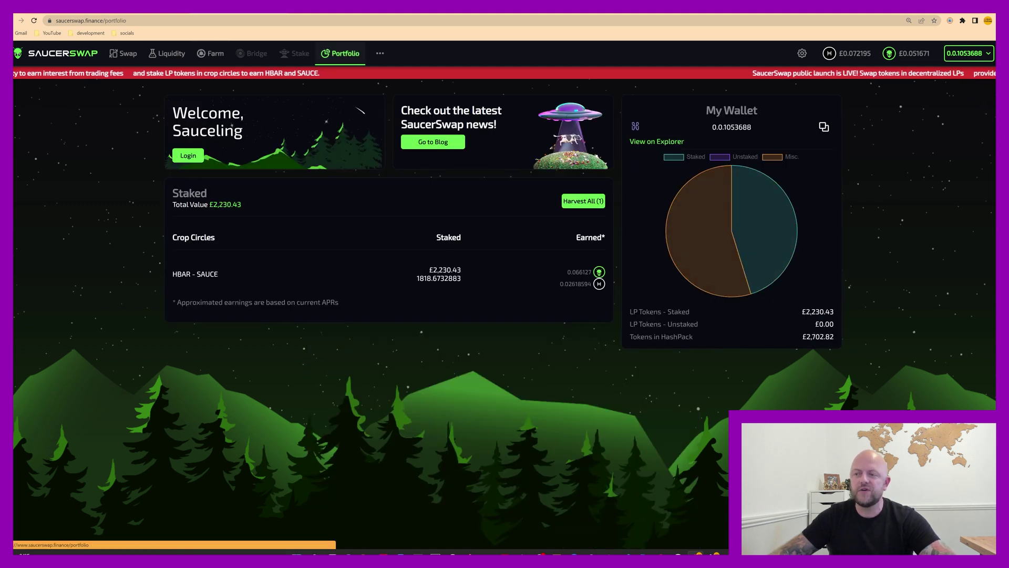